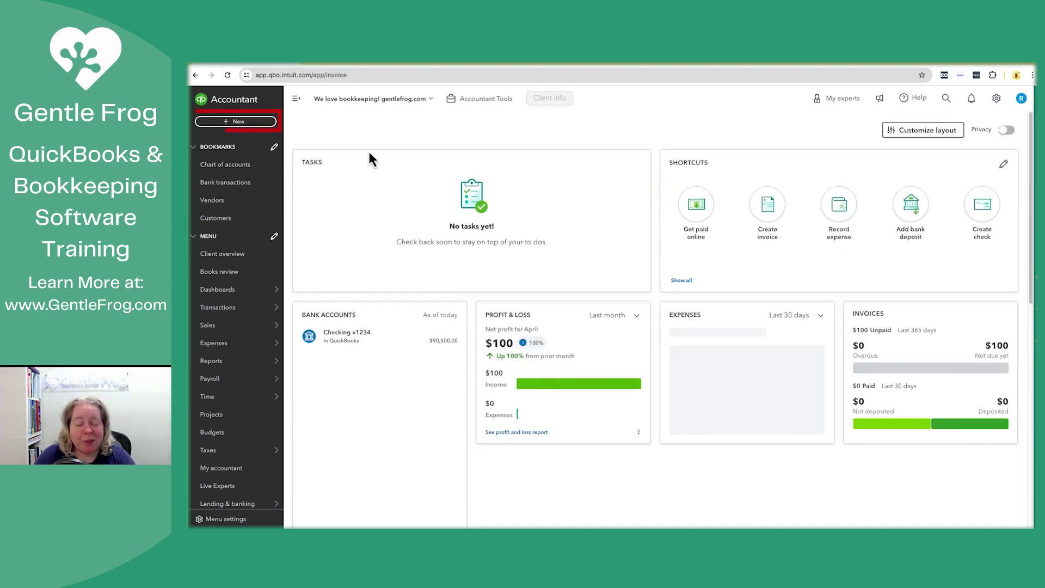
# Start a blank Invoice 1005 dated 05/06/2024 and attempt Print and download, which requires a customer.
pyautogui.click(243, 123)
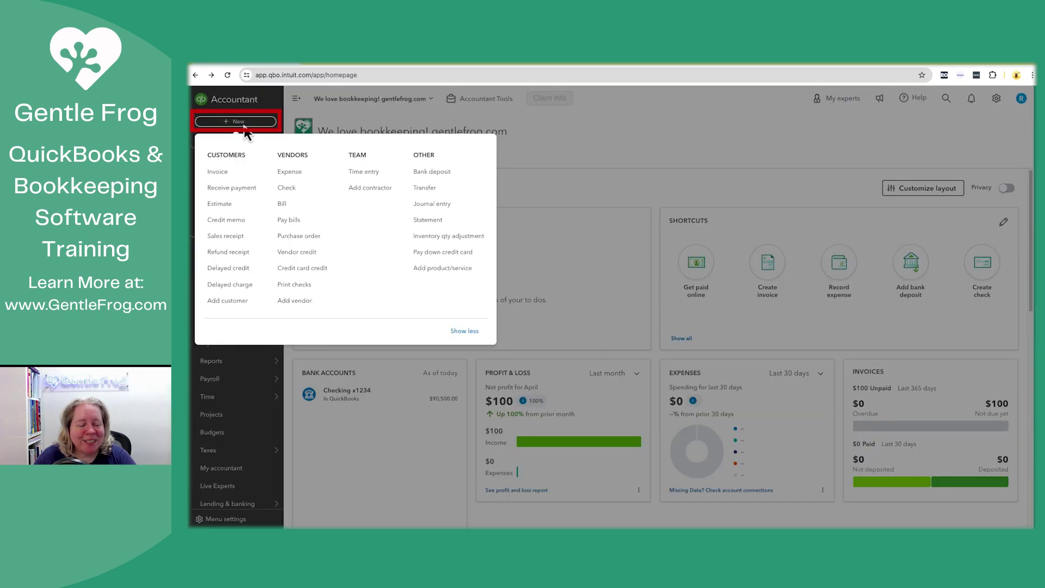
pyautogui.click(224, 171)
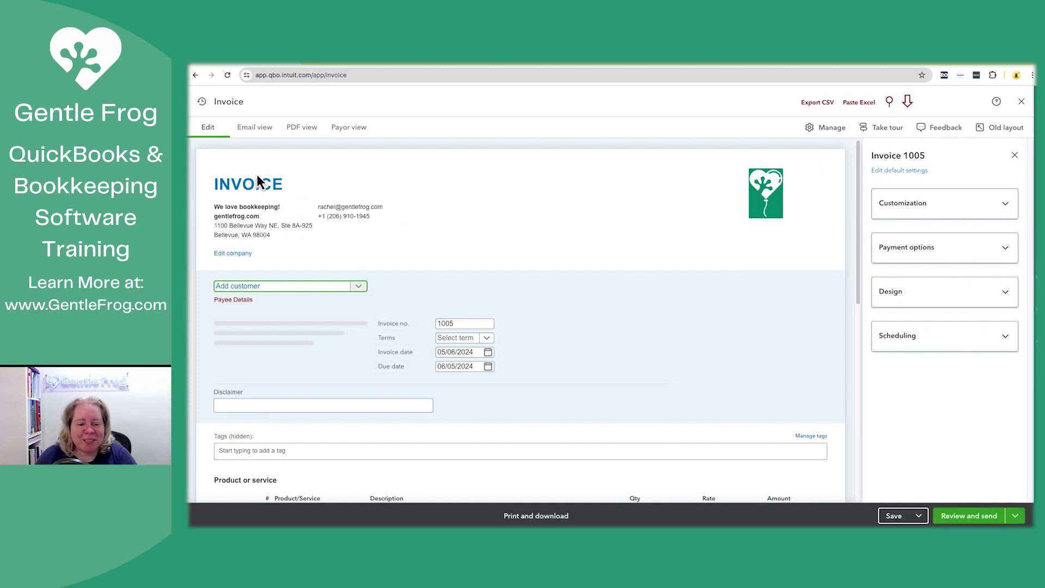
pyautogui.scroll(-5, 558, 383)
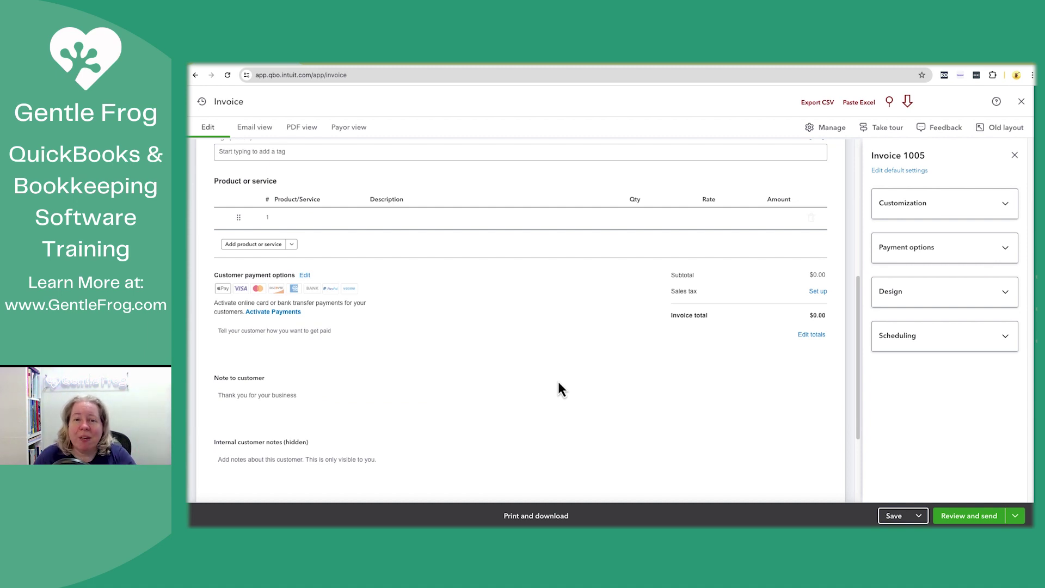
pyautogui.scroll(3, 559, 383)
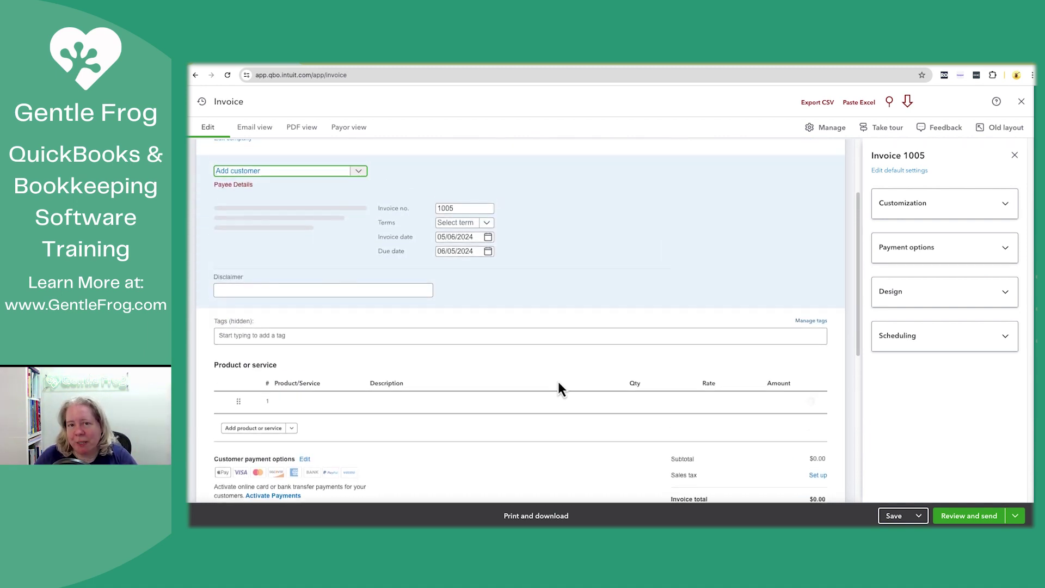
pyautogui.scroll(2, 559, 388)
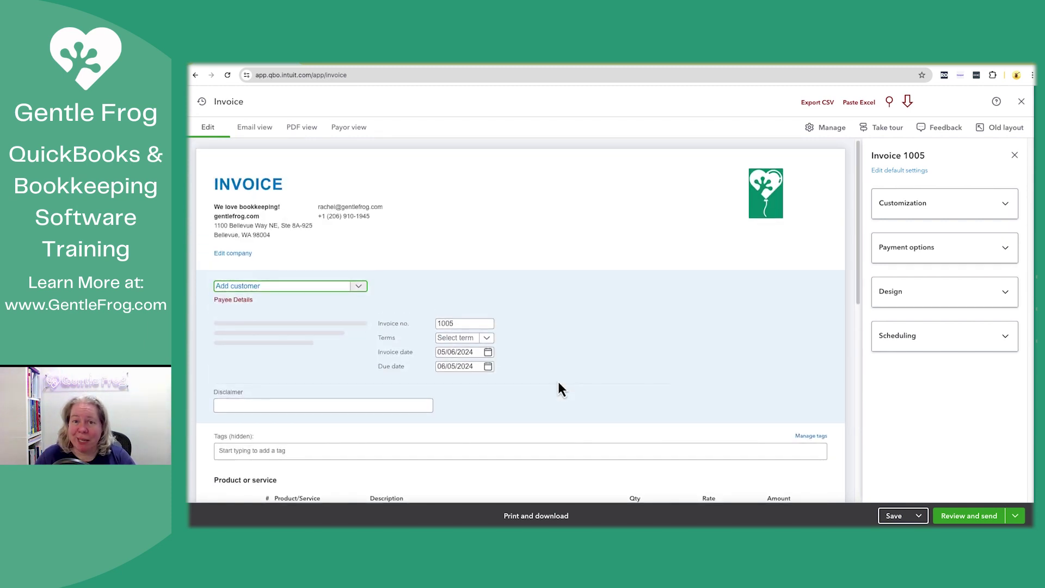
pyautogui.click(533, 516)
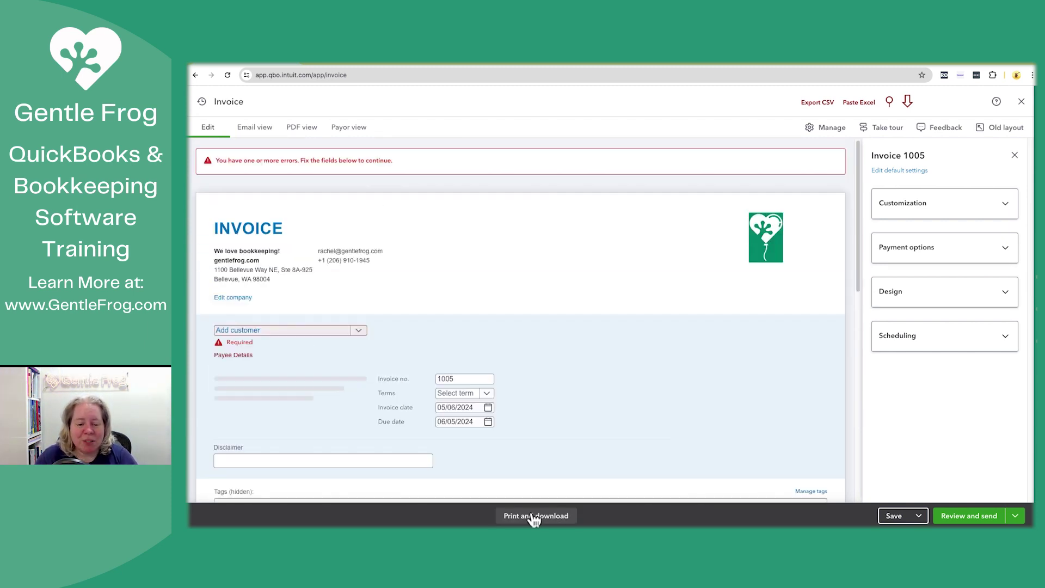
pyautogui.click(359, 331)
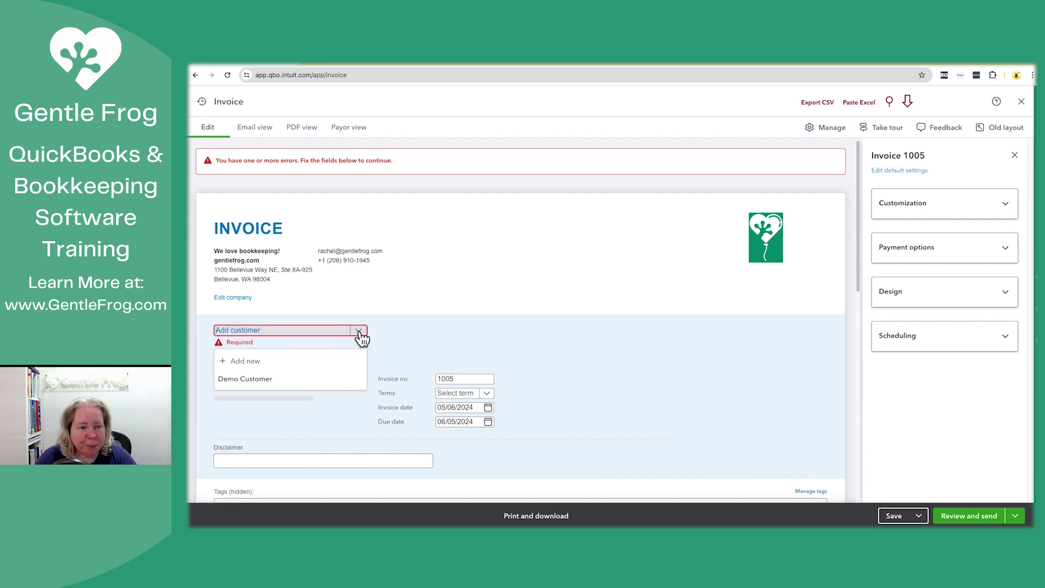
# Open Invoice 1004 from recent transactions, preview it as a PDF, and return to editing.
pyautogui.click(202, 104)
pyautogui.click(224, 159)
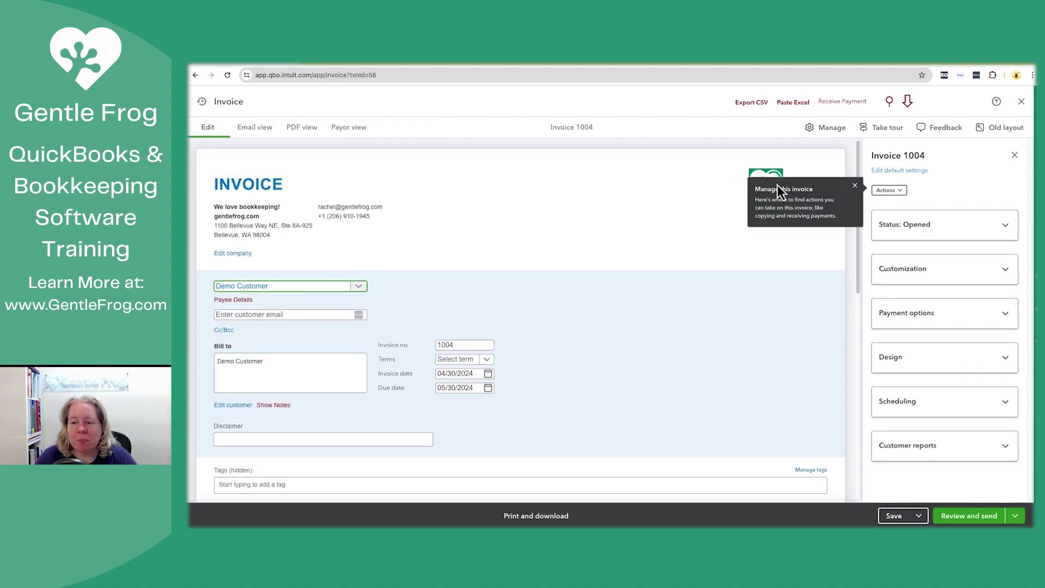
pyautogui.click(855, 185)
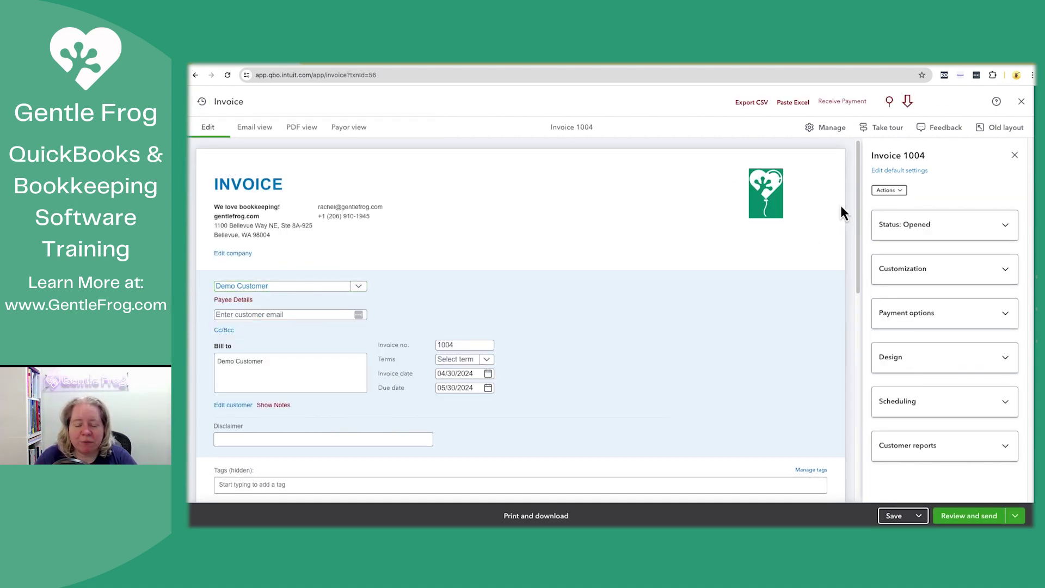
pyautogui.click(537, 517)
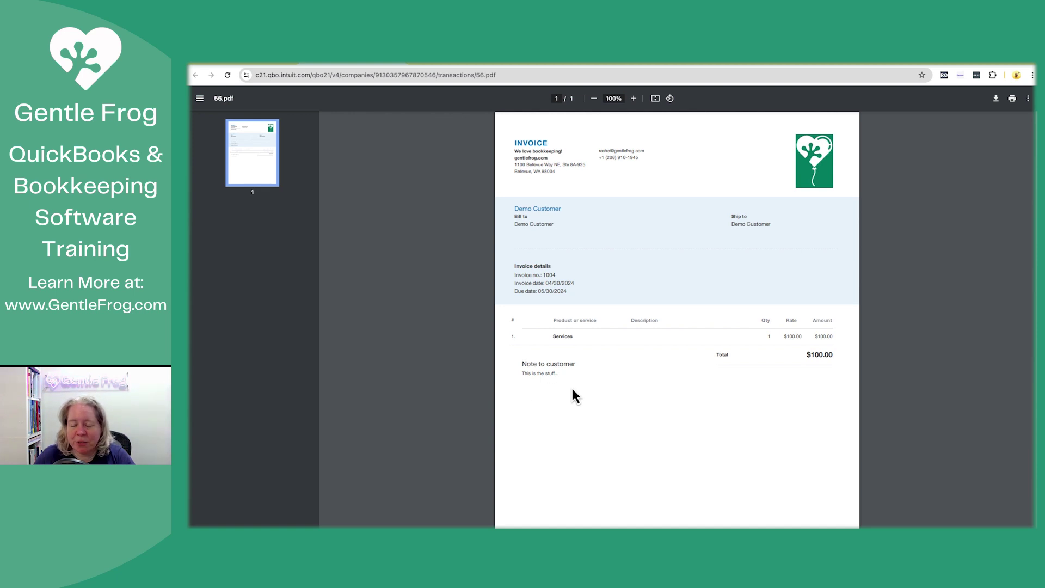
pyautogui.hotkey('alt', 'Left')
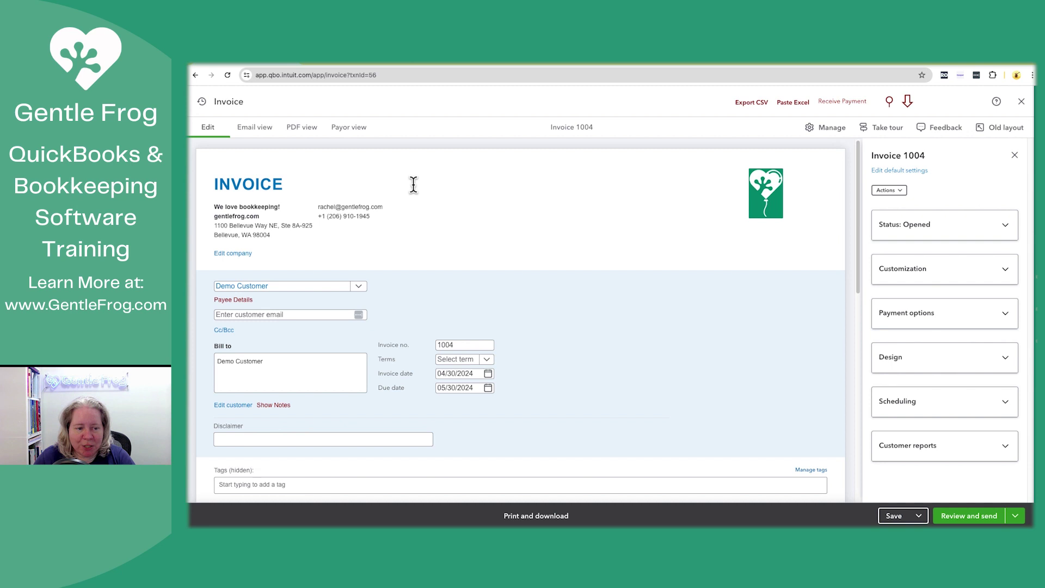
# Append 'Demo Things' to the company name, clear the phone number, and set website gentlefrog.com.
pyautogui.click(241, 254)
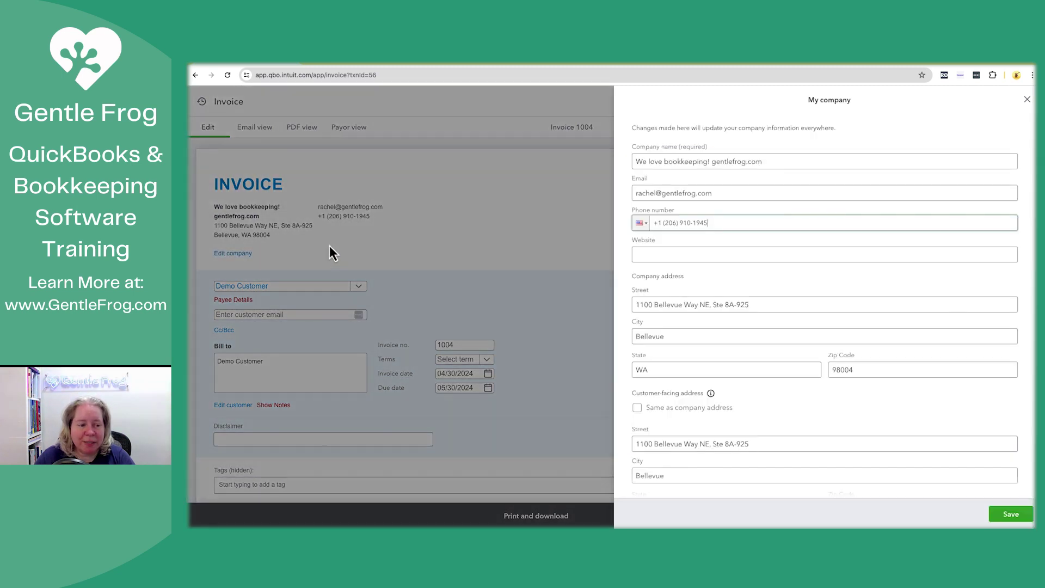
pyautogui.click(710, 197)
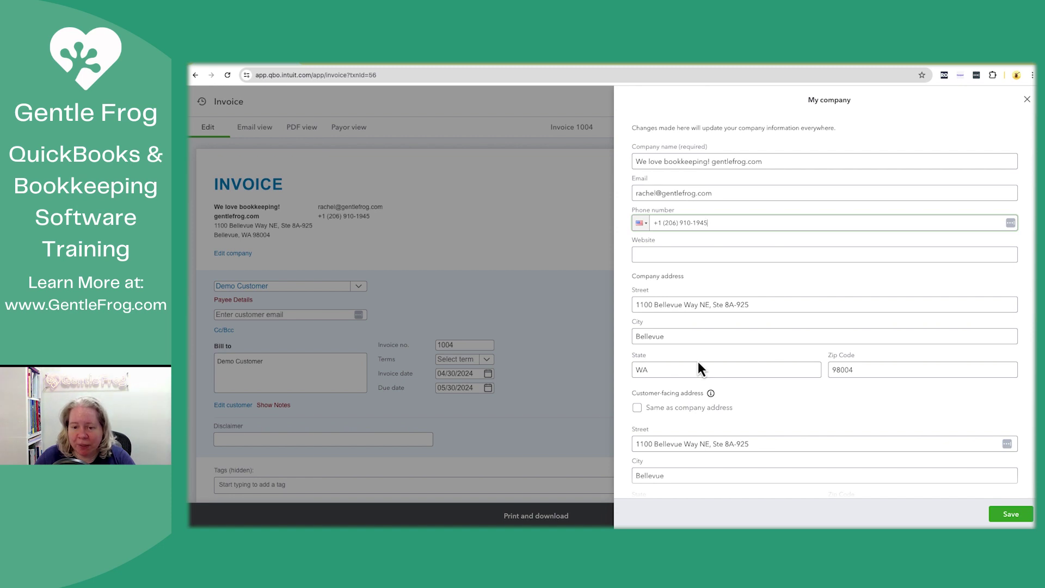
pyautogui.click(717, 193)
pyautogui.click(770, 163)
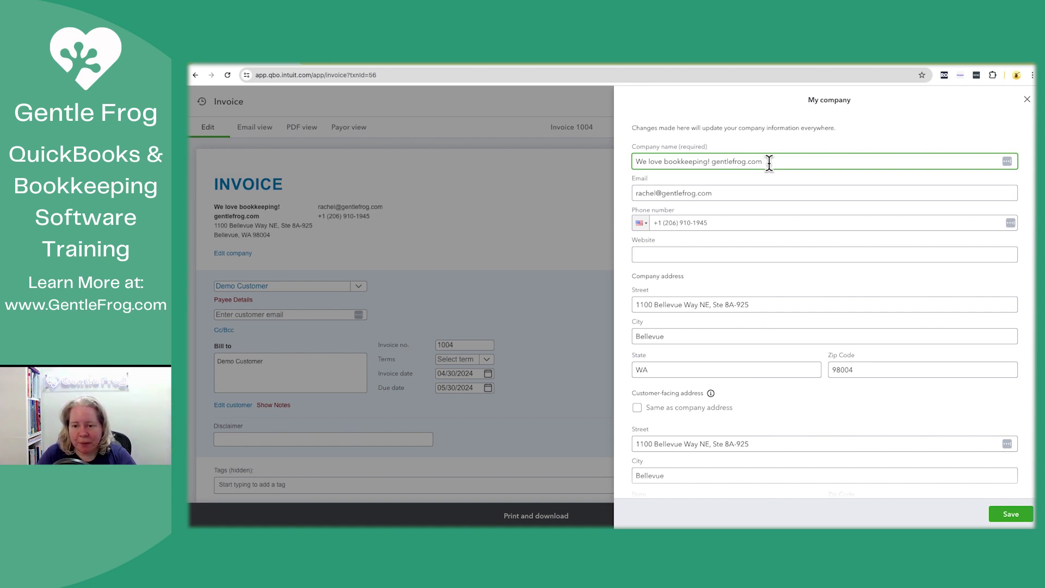
pyautogui.write('Demo Things')
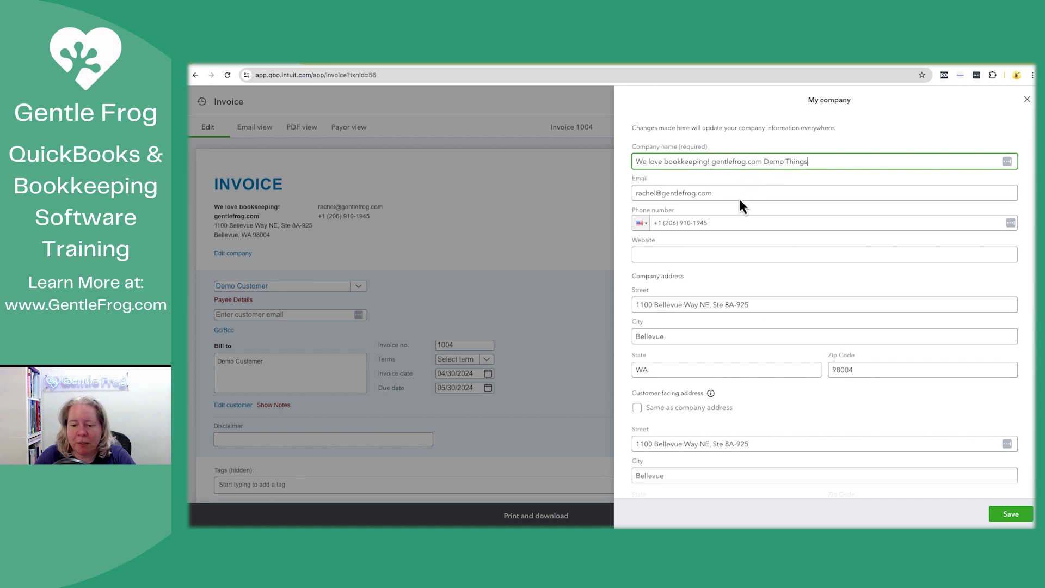
pyautogui.click(711, 224)
pyautogui.hotkey('ctrl', 'a')
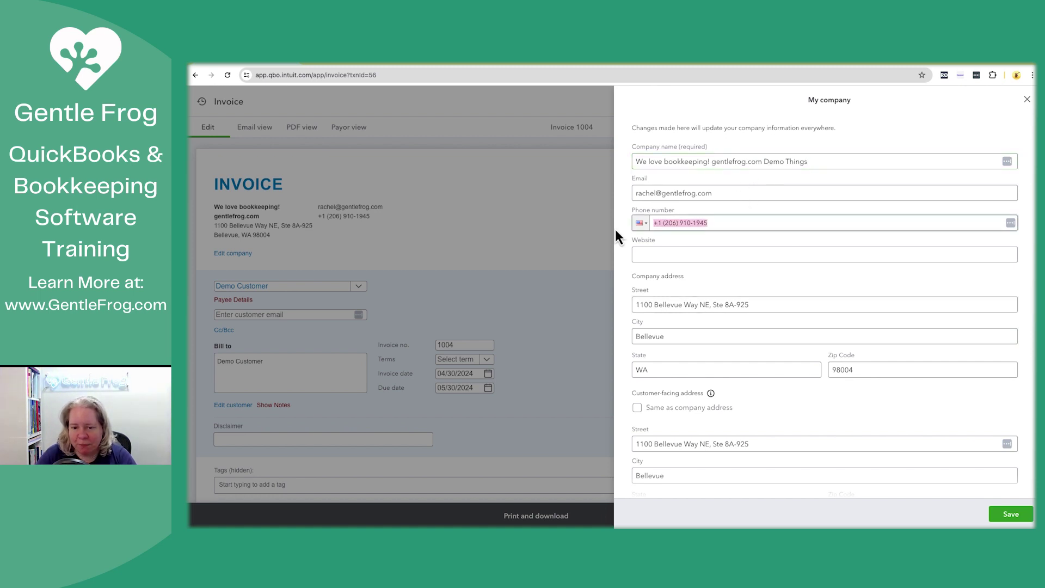
pyautogui.press('BackSpace')
pyautogui.click(657, 255)
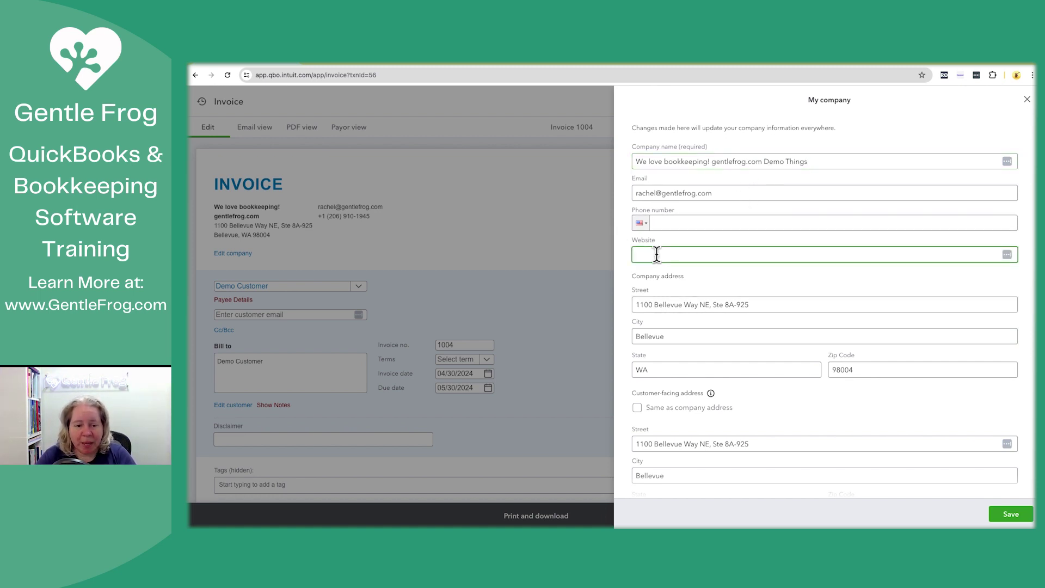
pyautogui.write('gentlefrog.com')
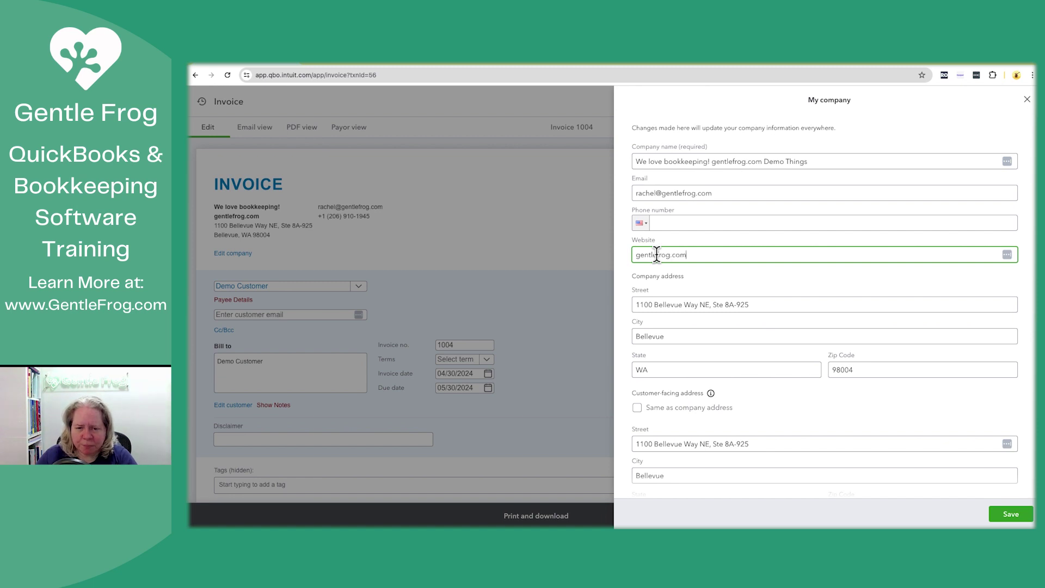
pyautogui.click(1011, 515)
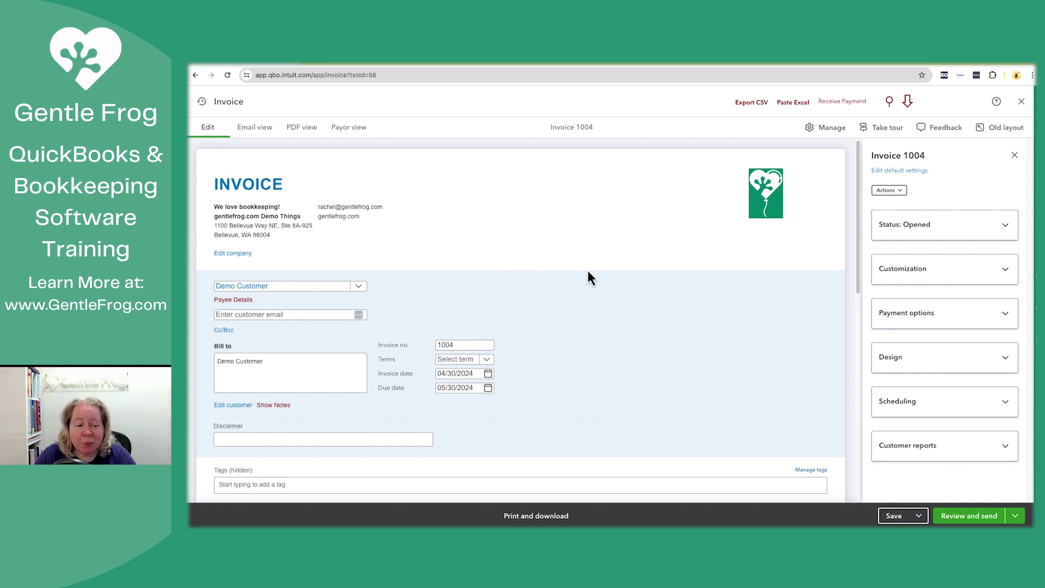
# Enter 'Payment Info' as the customer payment instructions and save Invoice 1004.
pyautogui.scroll(-4, 587, 272)
pyautogui.scroll(3, 588, 270)
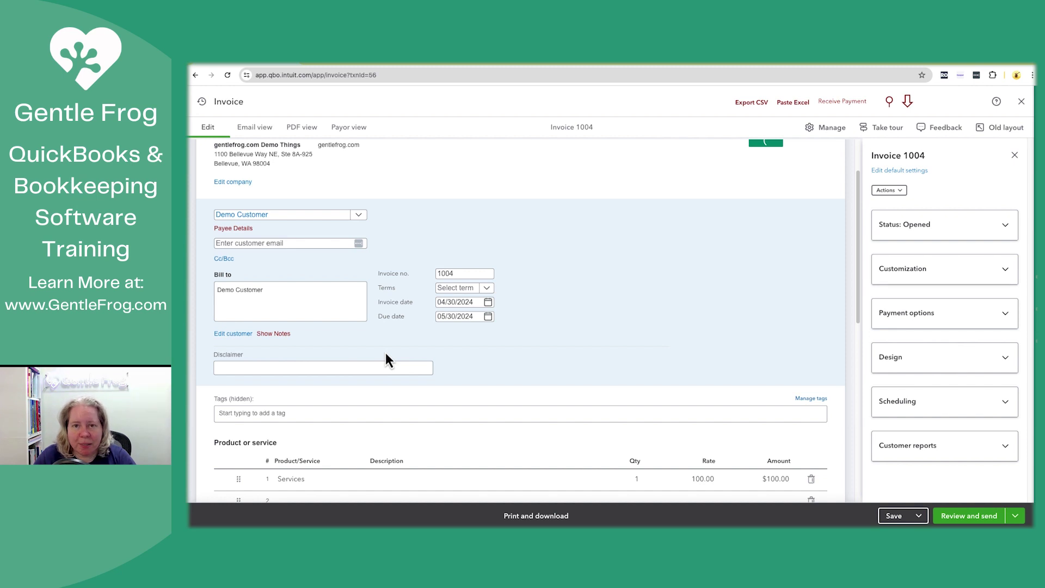
pyautogui.scroll(-4, 386, 354)
pyautogui.scroll(-3, 386, 352)
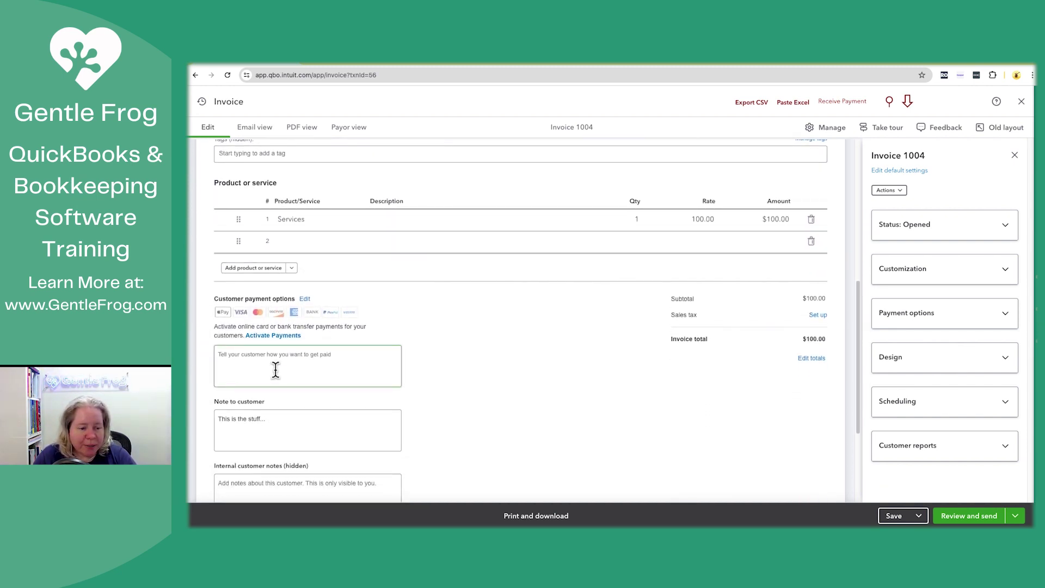
pyautogui.click(321, 374)
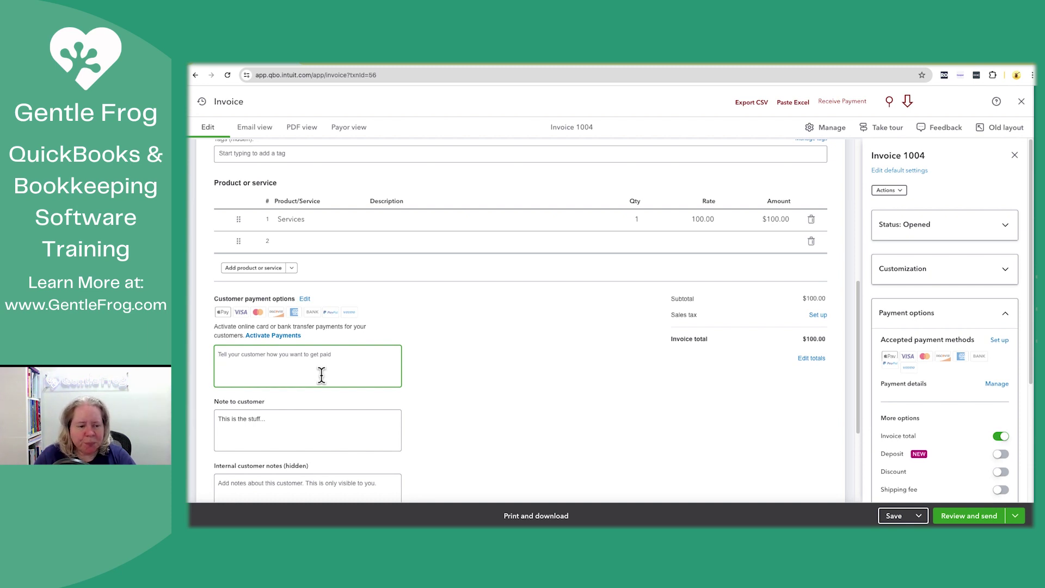
pyautogui.click(305, 418)
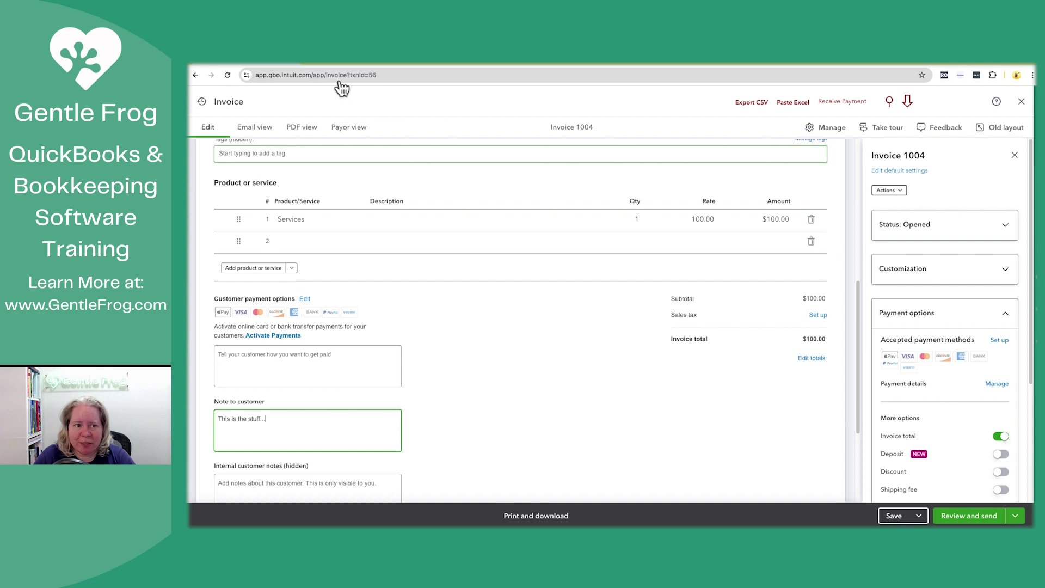
pyautogui.click(344, 65)
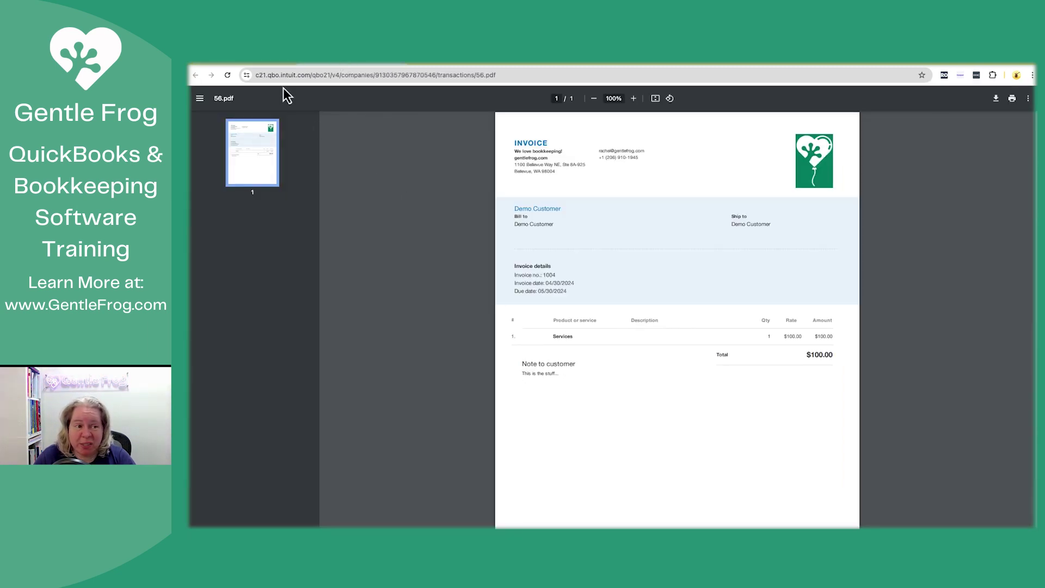
pyautogui.click(256, 64)
pyautogui.click(287, 355)
pyautogui.write('P')
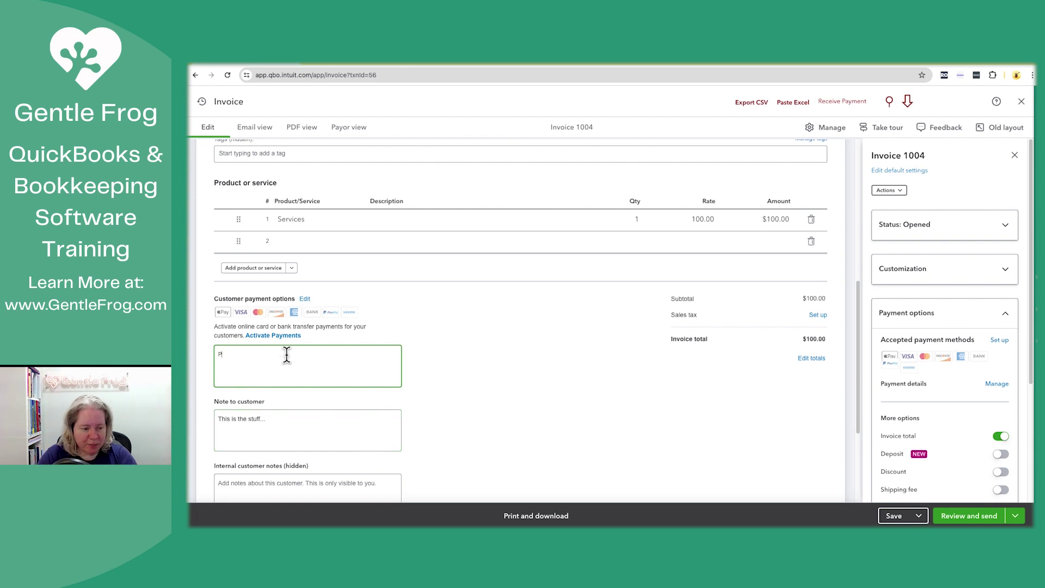
pyautogui.write('ayment Info')
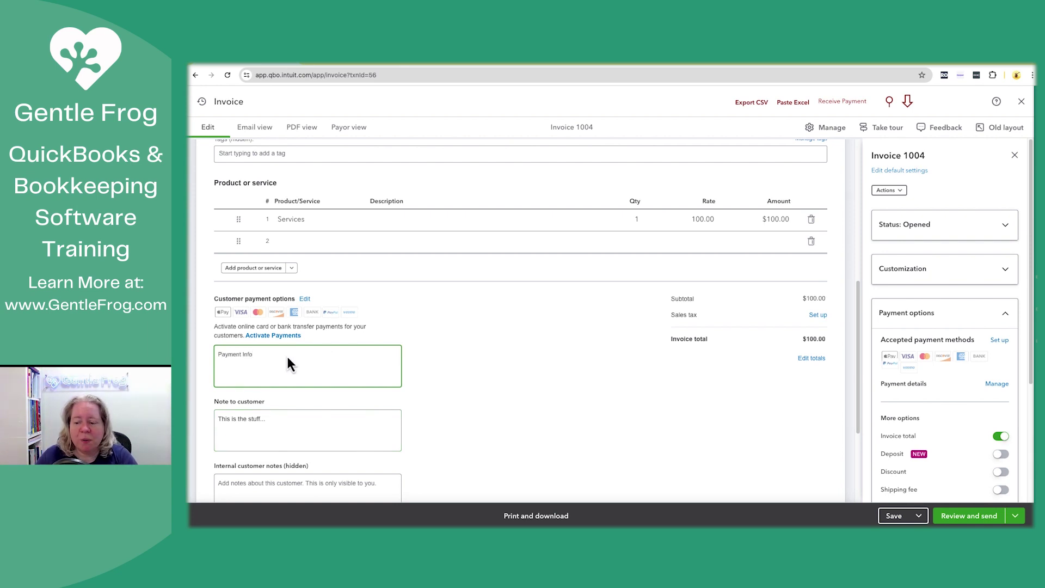
pyautogui.click(889, 516)
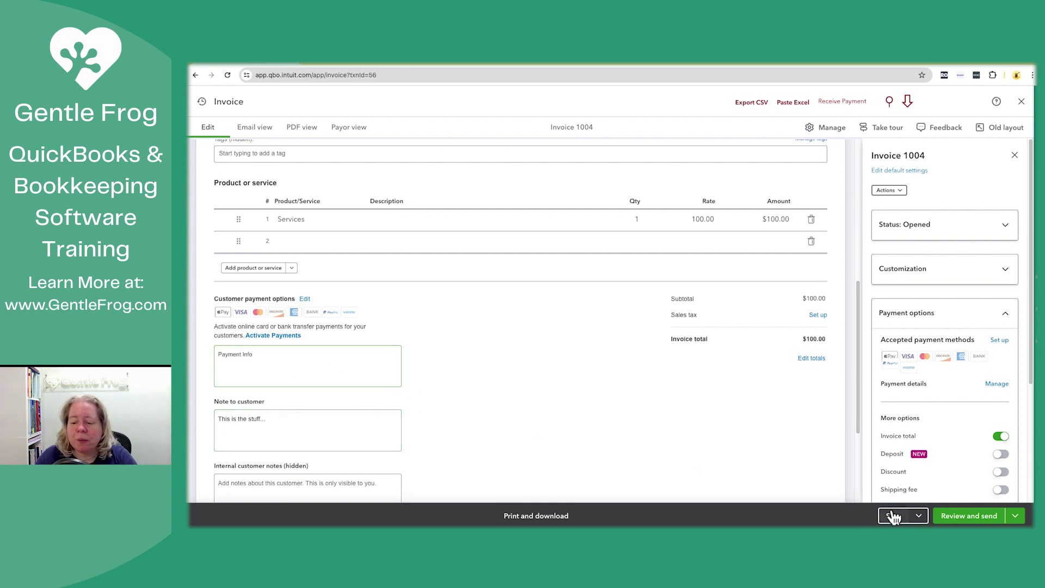
# Check Invoice 1004's PDF showing the updated header and 'Payment Info', then return to editing.
pyautogui.click(534, 516)
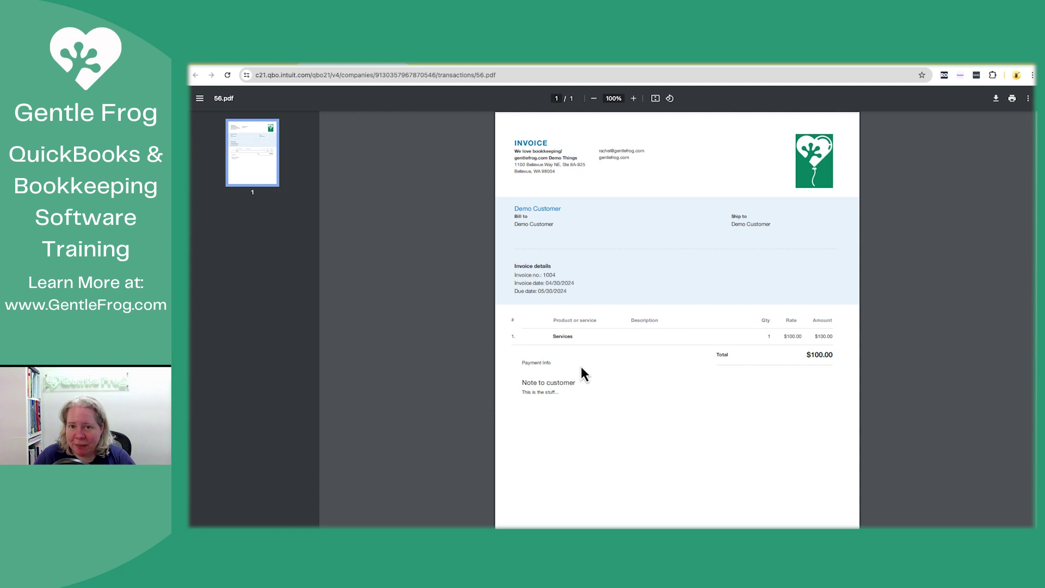
pyautogui.click(403, 66)
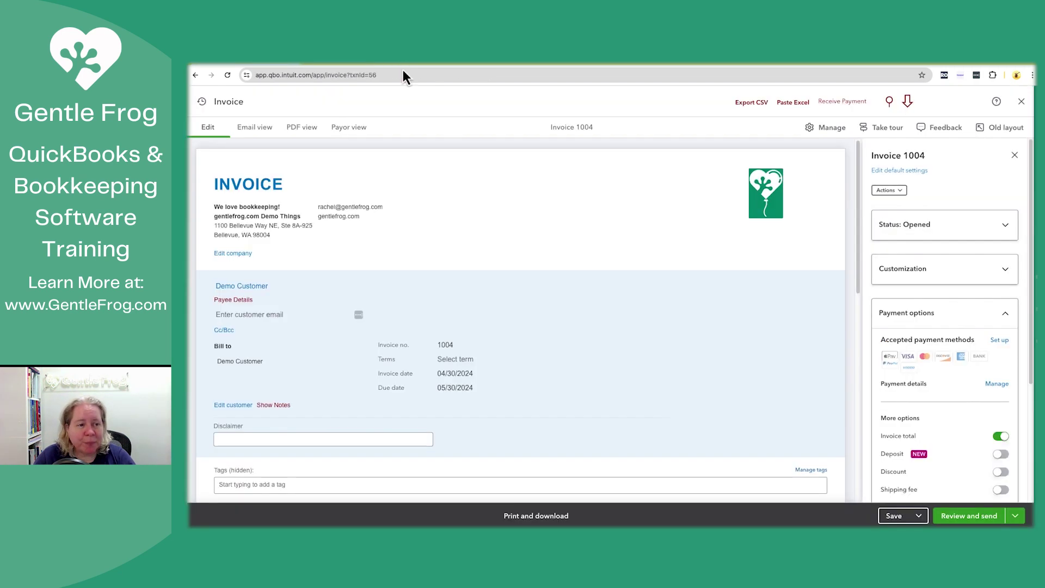
pyautogui.scroll(-15, 480, 299)
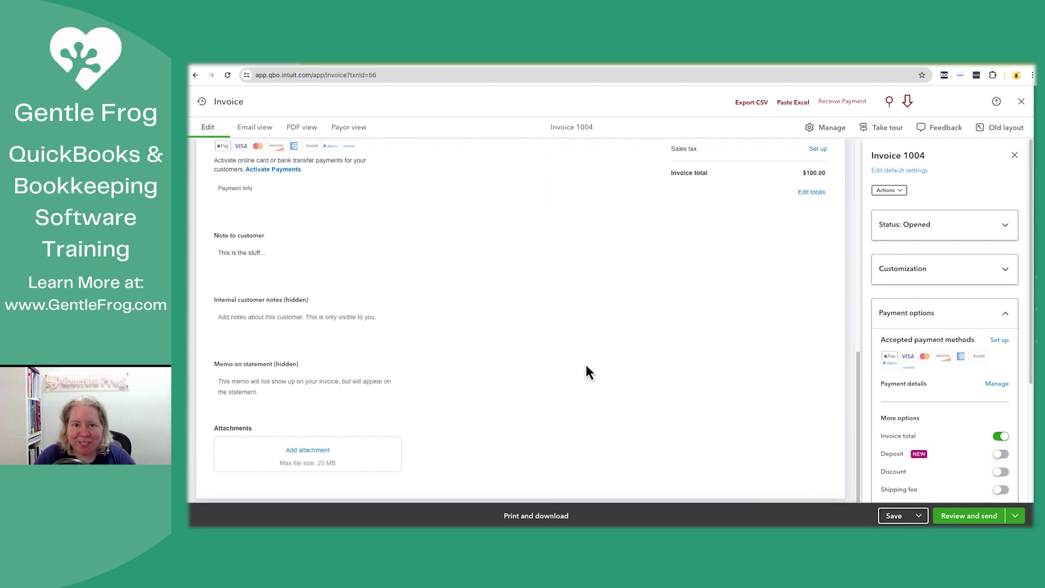
pyautogui.scroll(15, 586, 362)
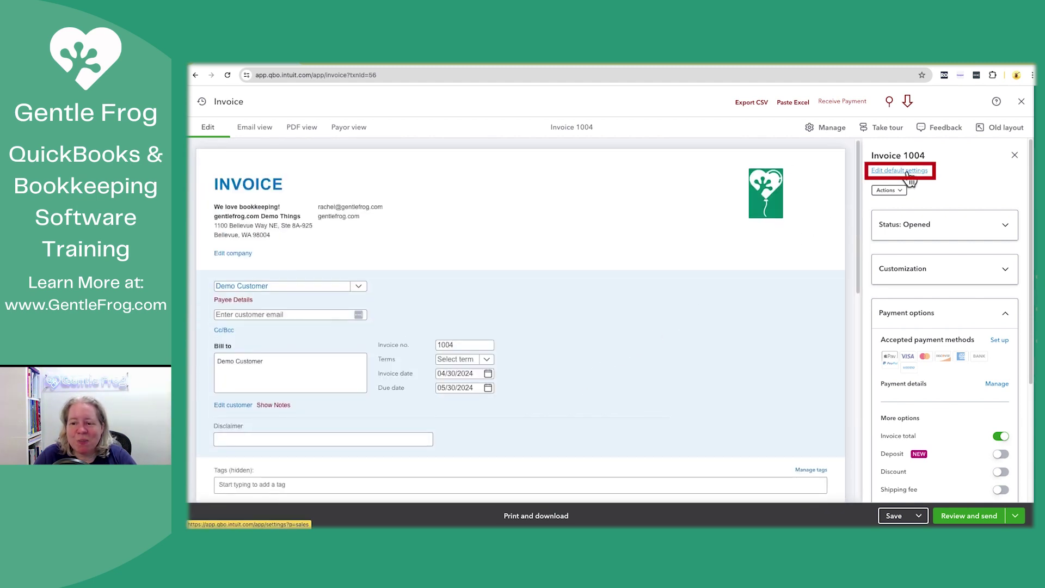
# View the Account and Settings > Sales defaults, then return to the Invoice 1004 tab.
pyautogui.click(908, 171)
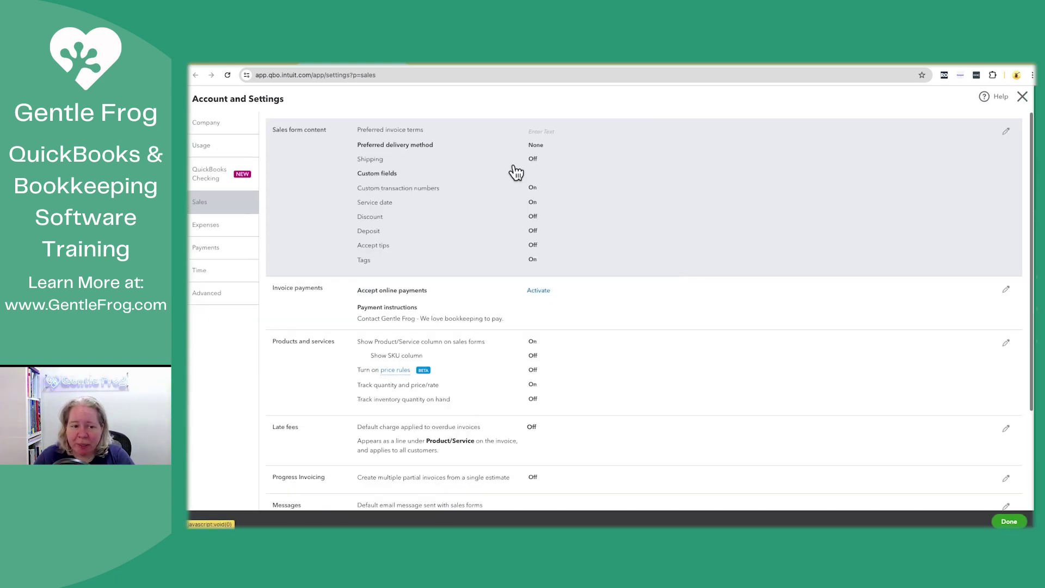
pyautogui.click(261, 65)
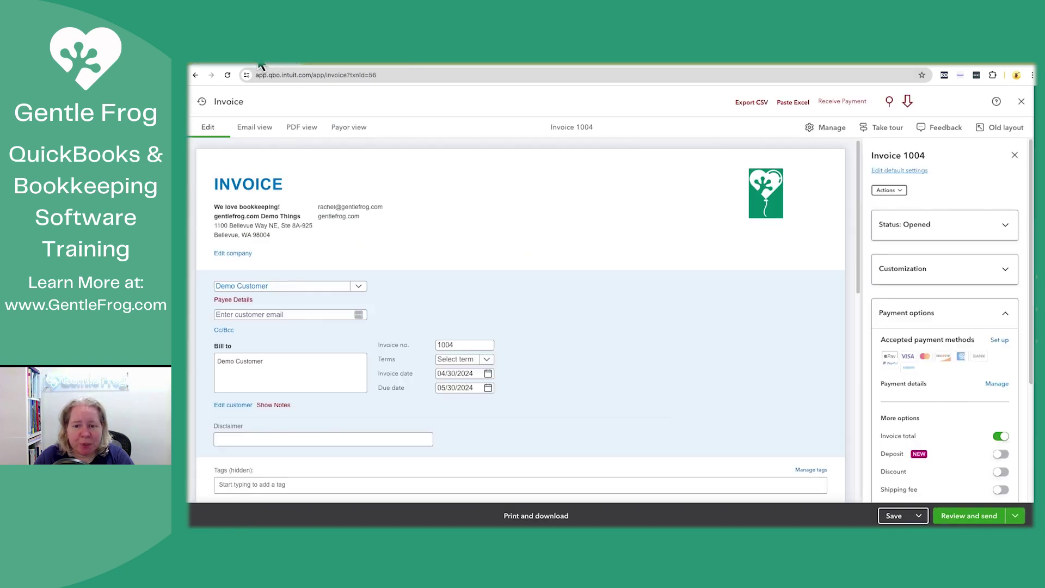
pyautogui.click(372, 65)
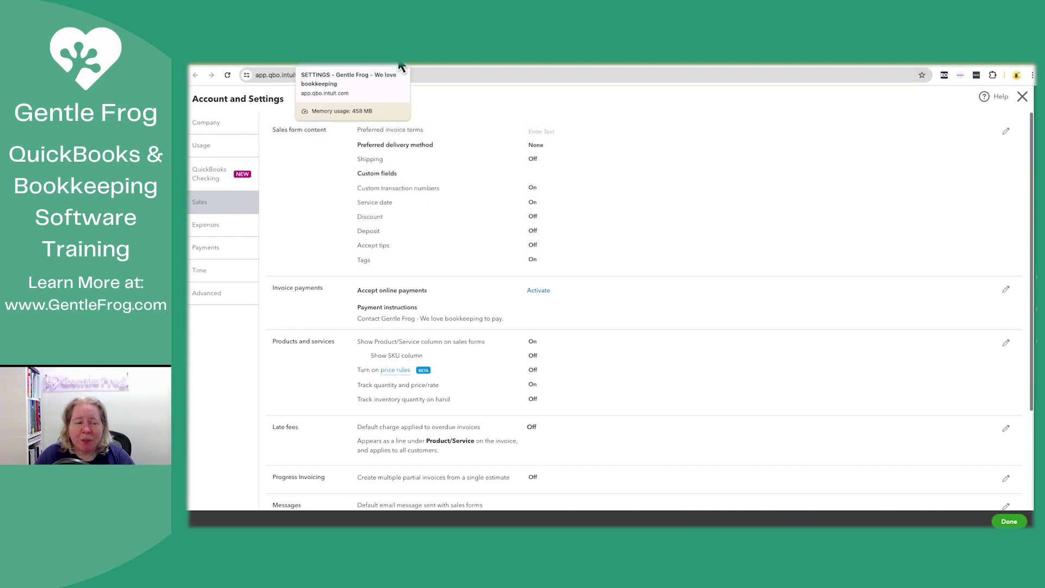
pyautogui.click(436, 65)
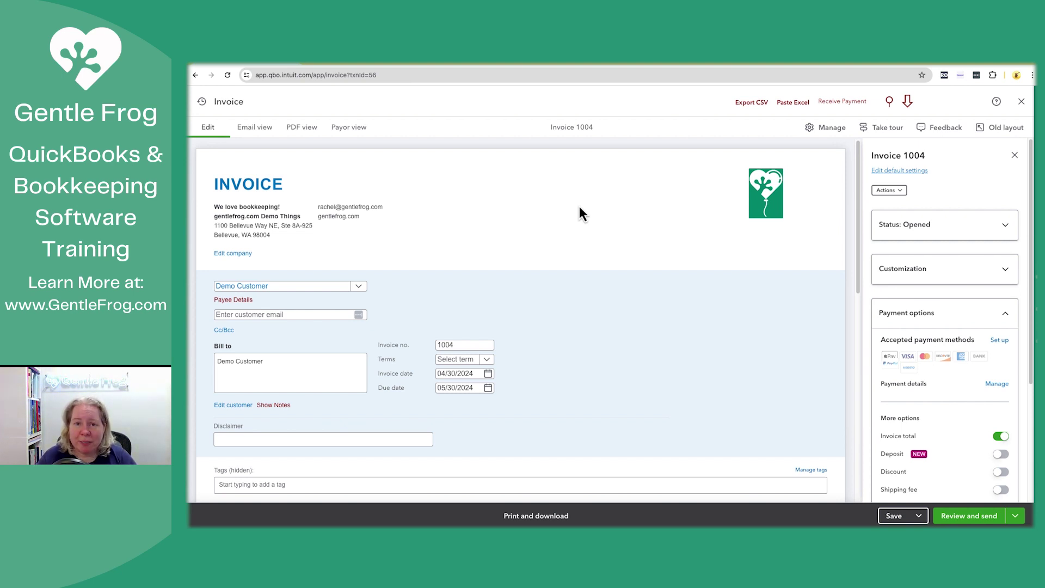
pyautogui.click(932, 269)
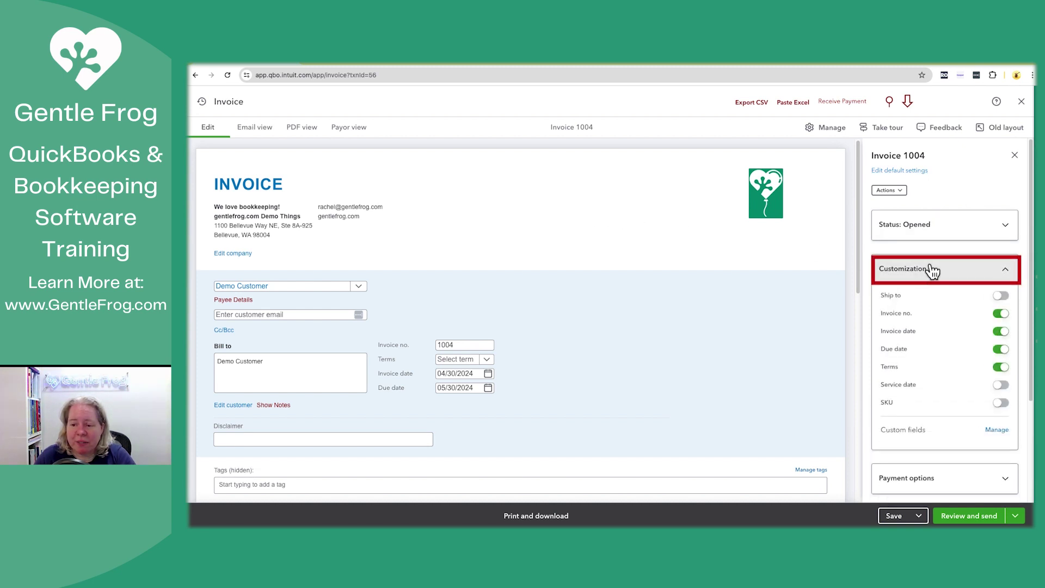
pyautogui.click(997, 430)
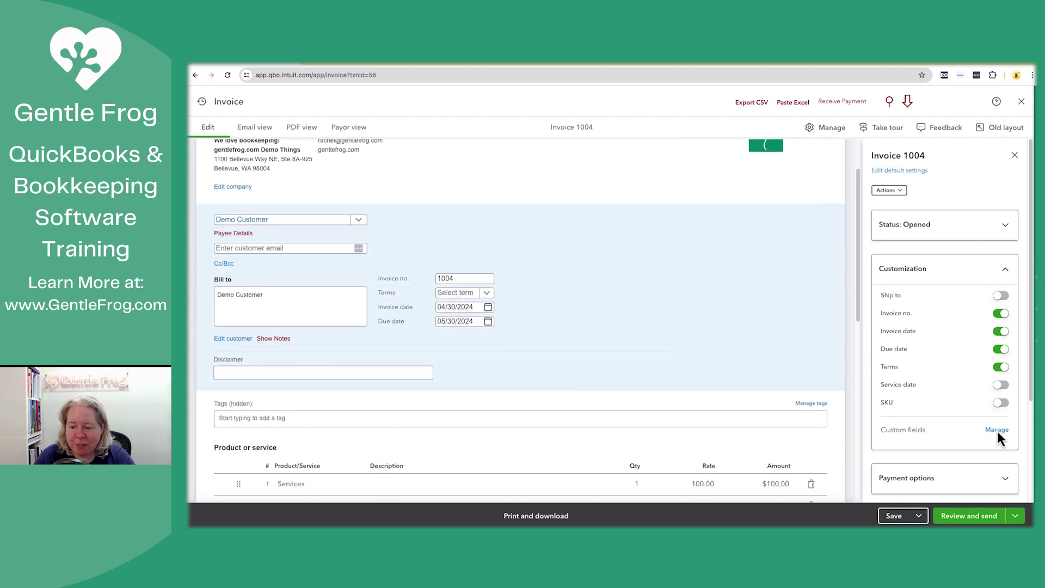
pyautogui.click(998, 430)
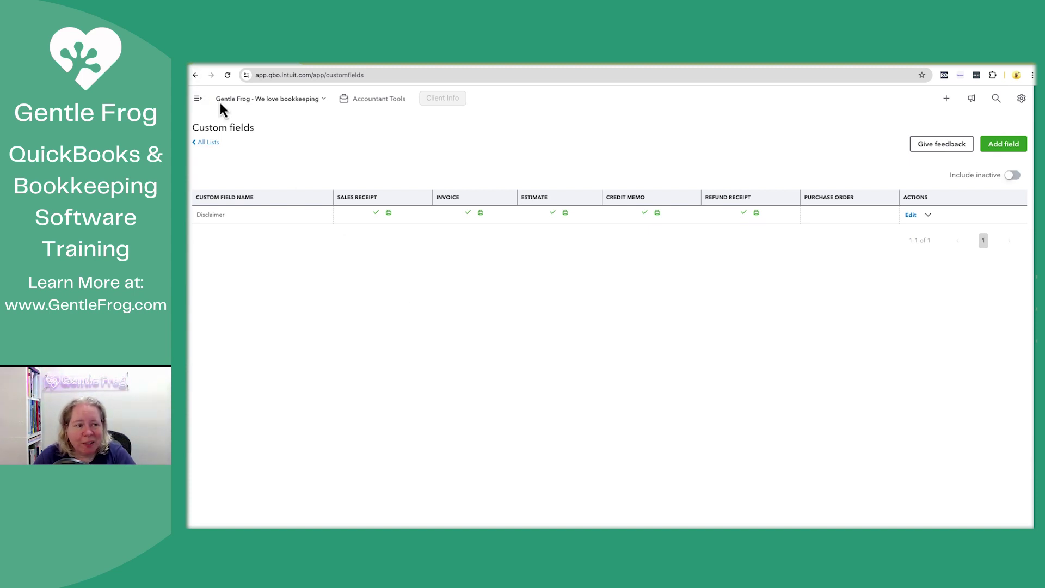
pyautogui.click(196, 76)
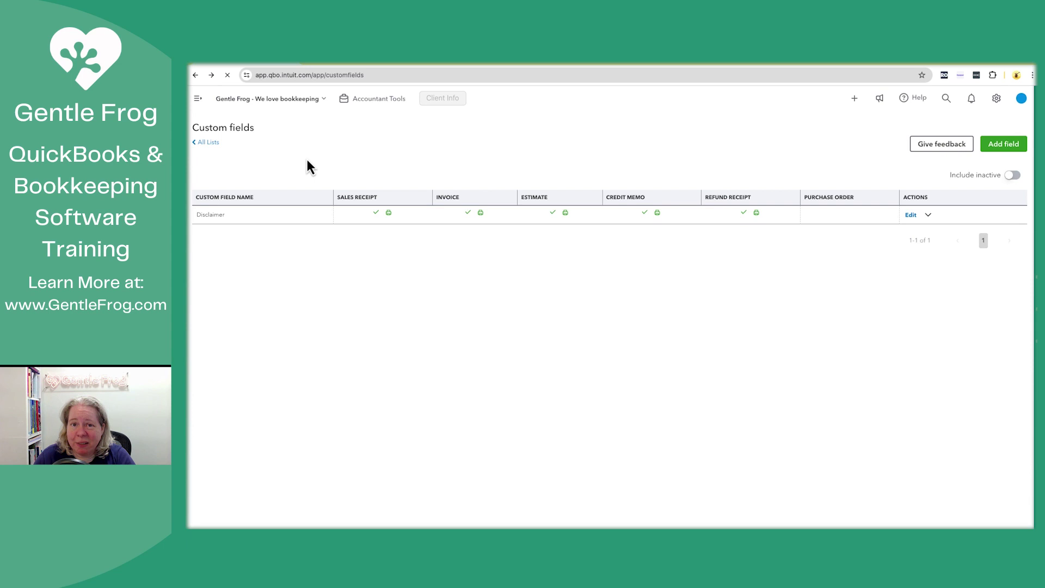
pyautogui.moveTo(212, 233); pyautogui.dragTo(260, 232)
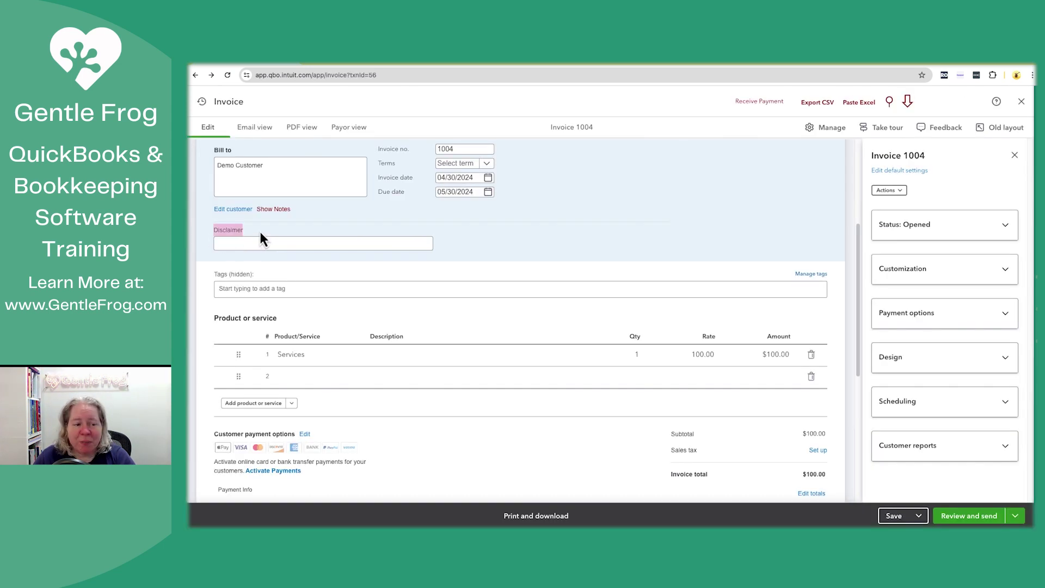
pyautogui.click(258, 231)
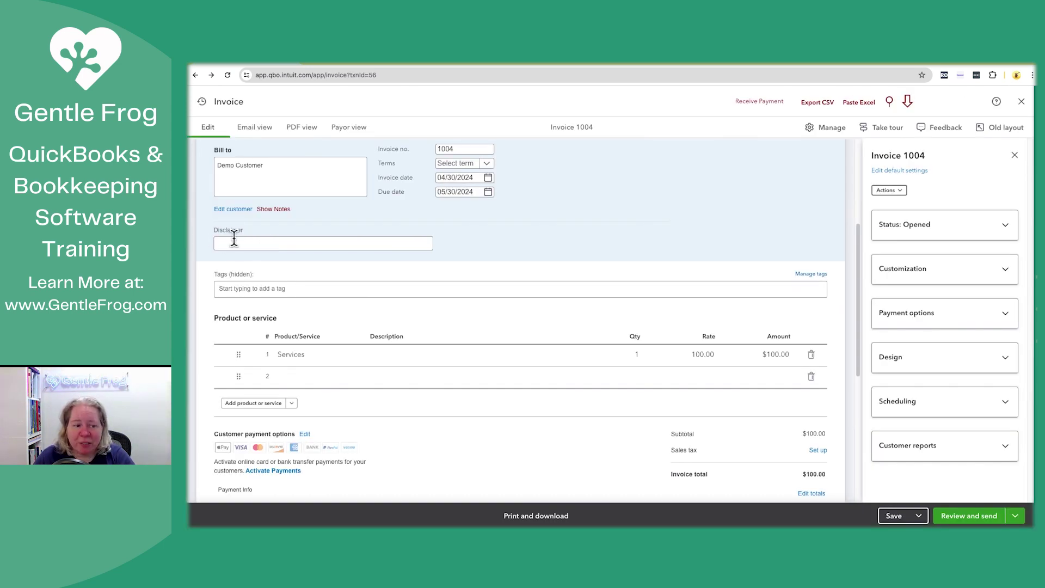
pyautogui.click(234, 242)
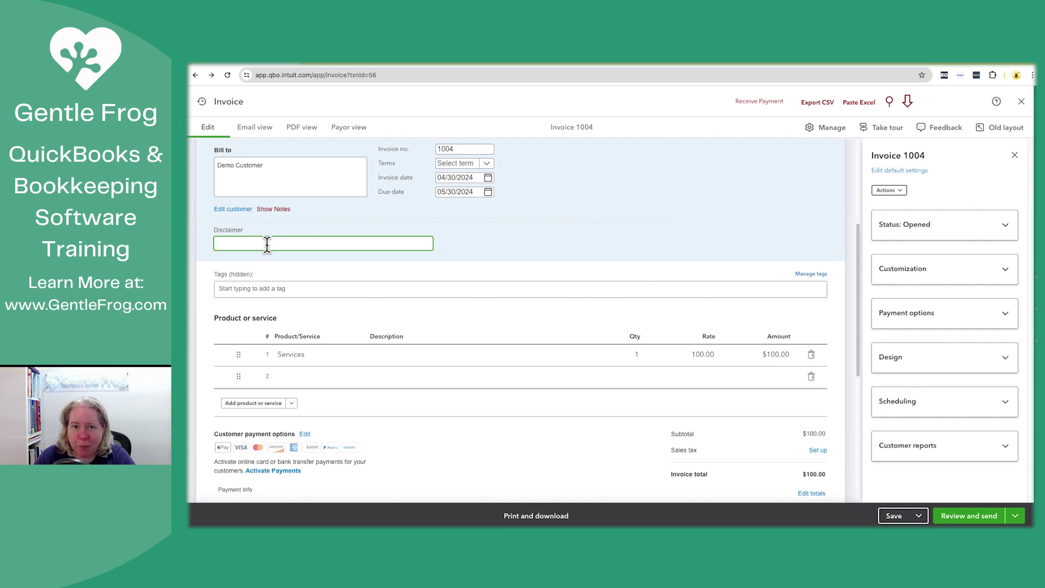
pyautogui.click(908, 272)
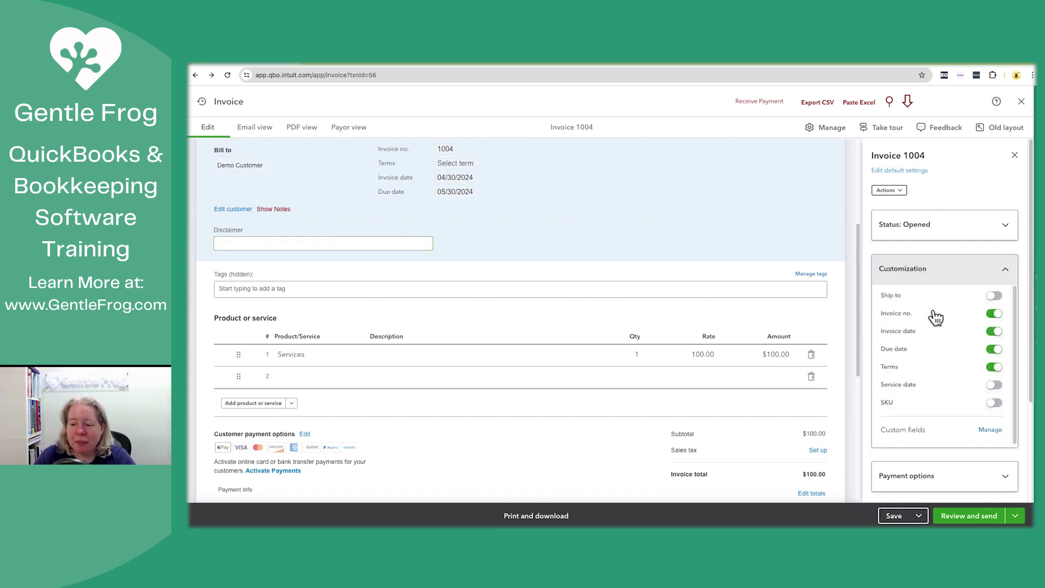
pyautogui.scroll(-2, 942, 349)
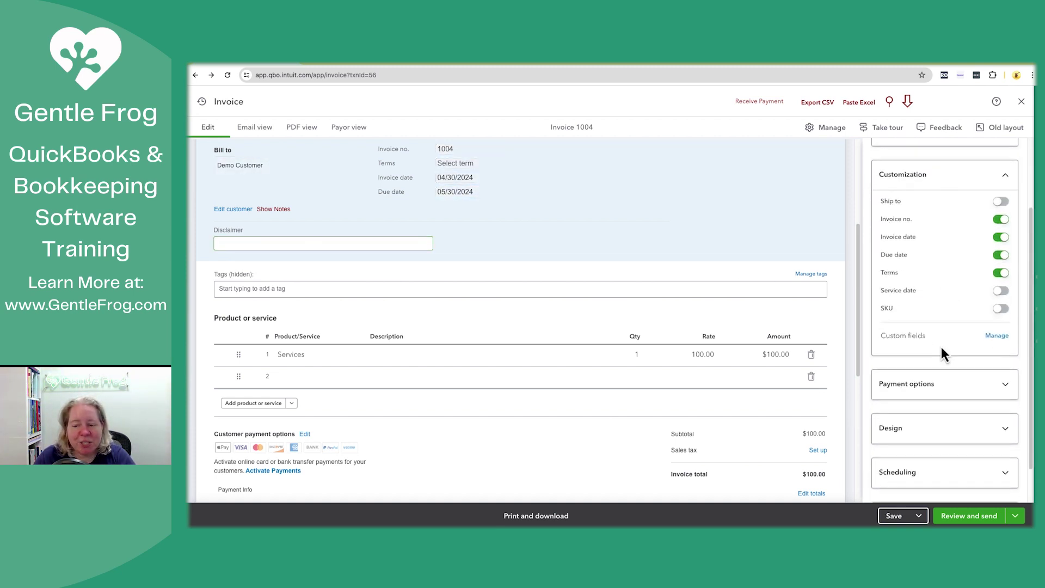
pyautogui.scroll(-1, 941, 348)
pyautogui.click(943, 353)
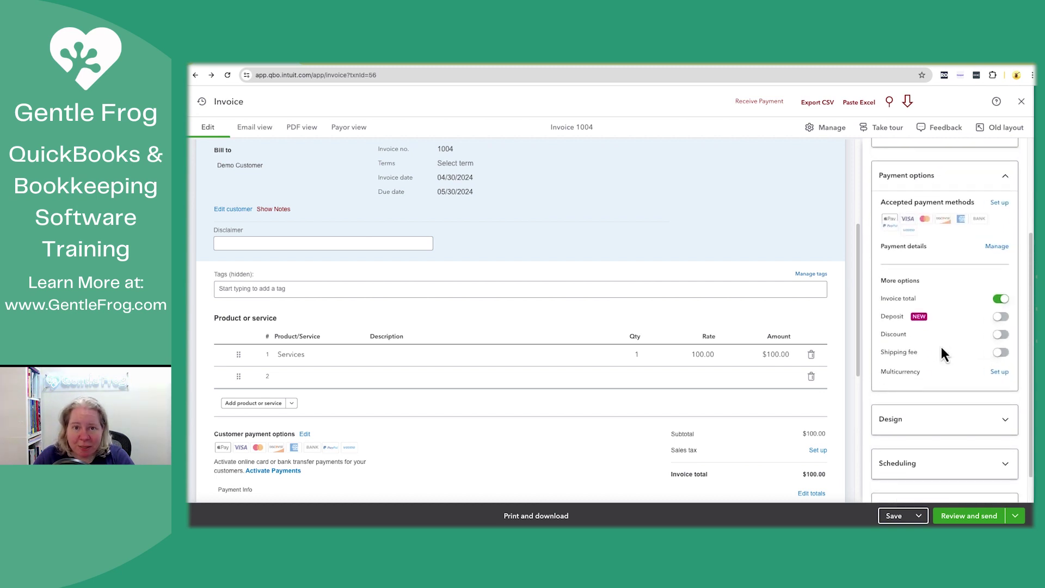
# Set the invoice design colour to purple #940069.
pyautogui.click(922, 419)
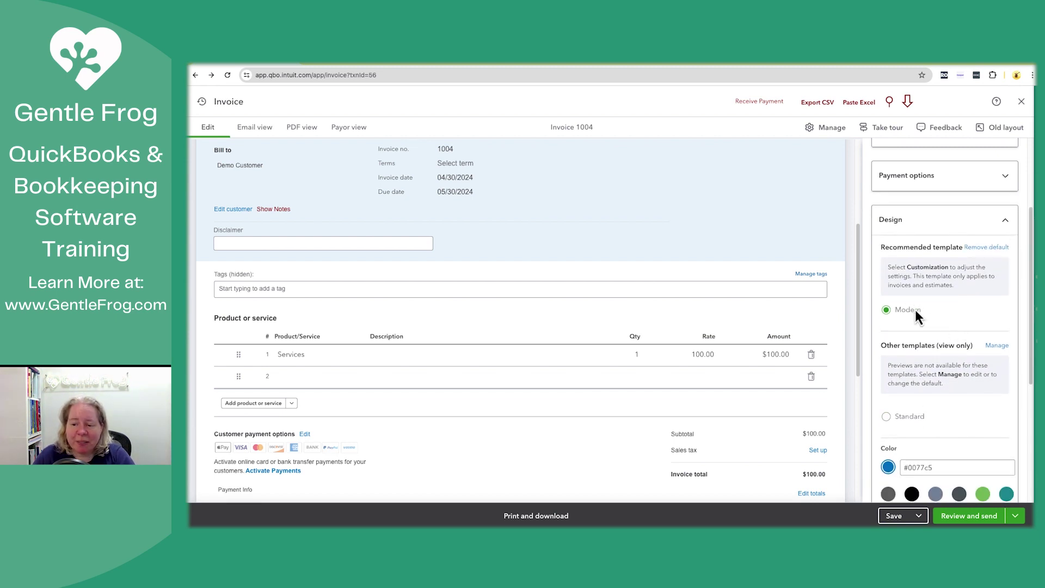
pyautogui.scroll(-1, 919, 315)
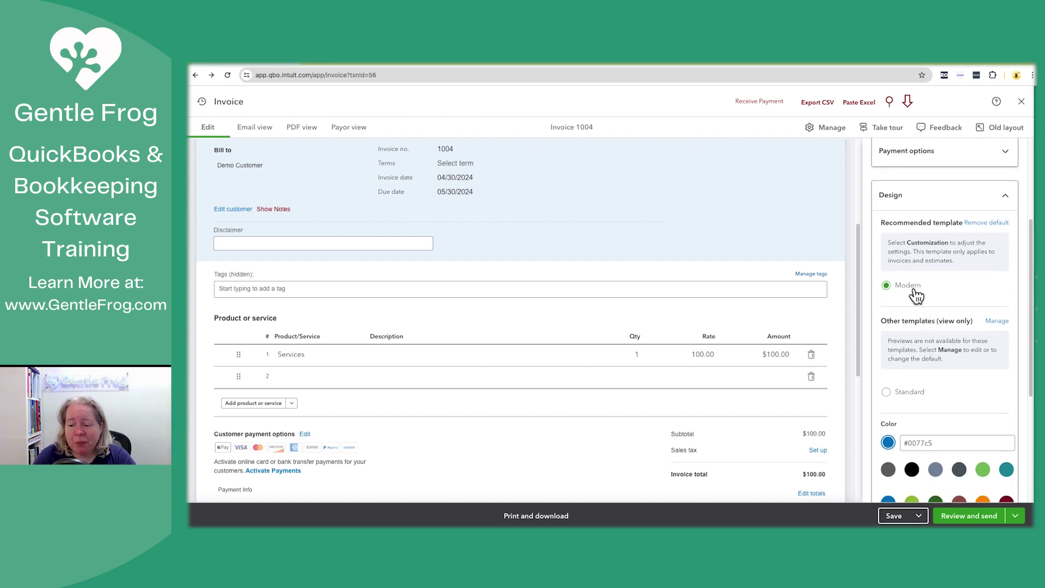
pyautogui.scroll(-3, 917, 295)
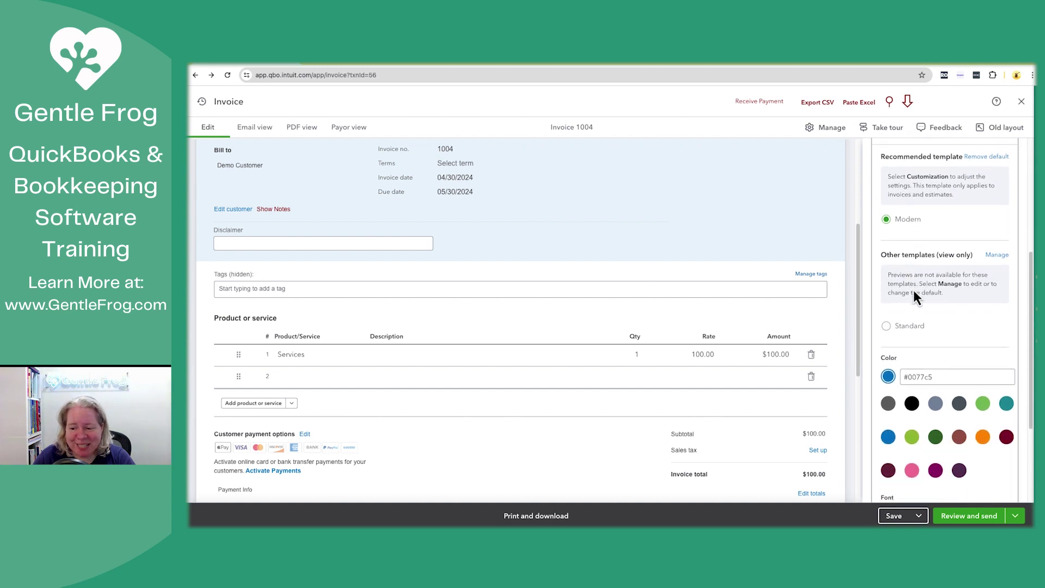
pyautogui.scroll(-1, 914, 299)
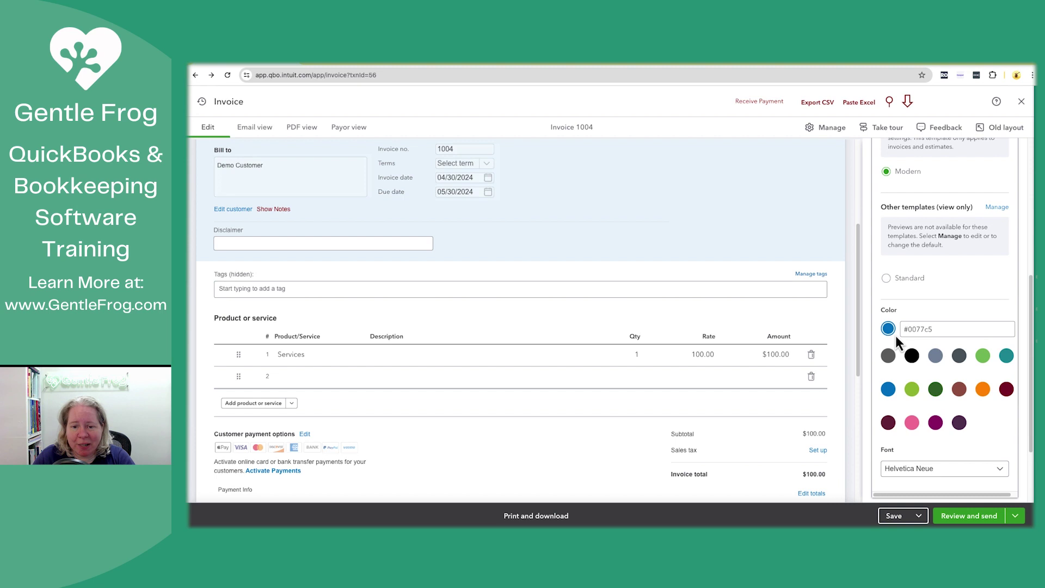
pyautogui.click(912, 423)
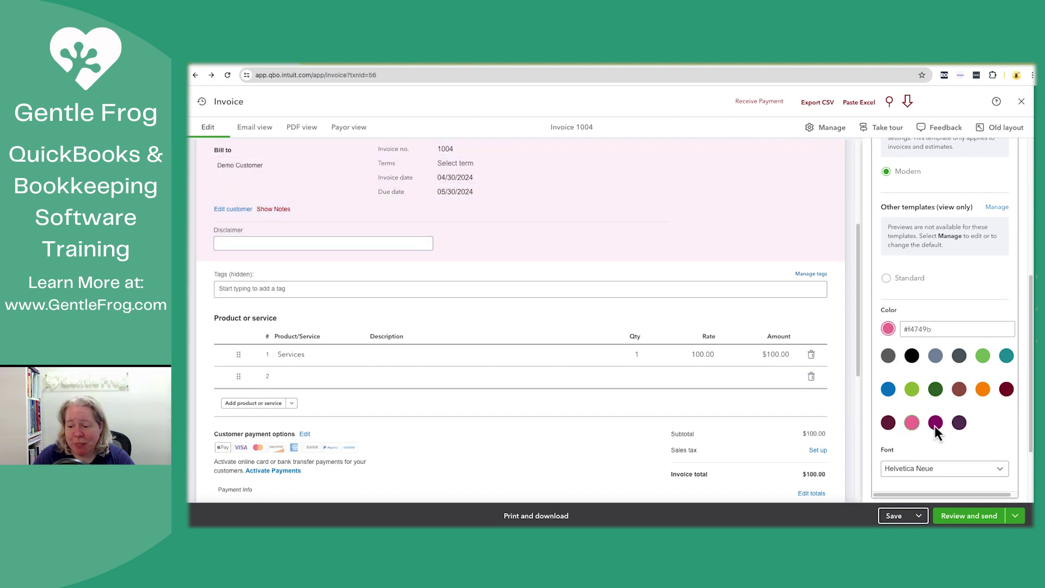
pyautogui.click(940, 427)
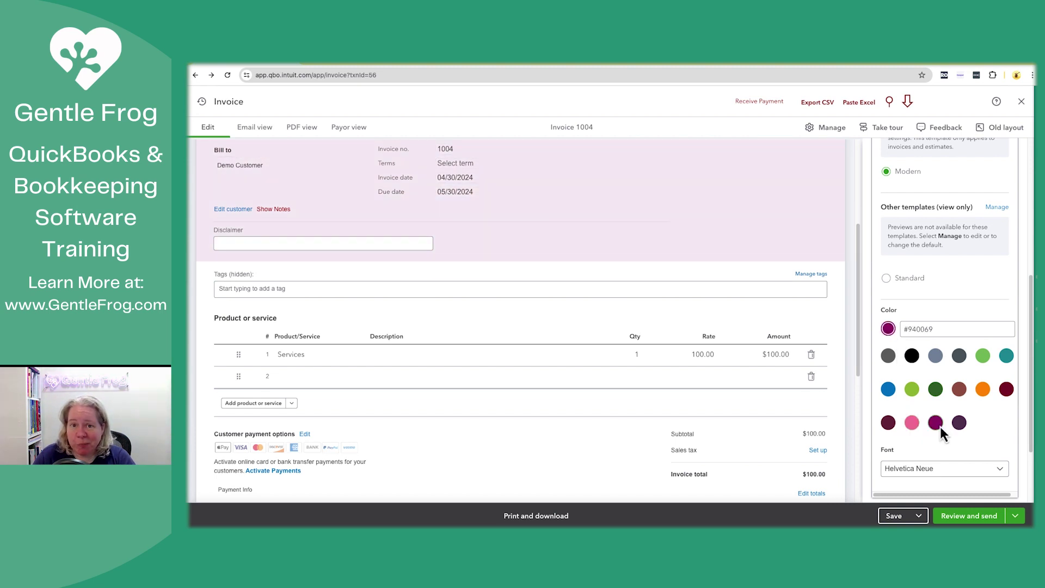
# Switch the invoice font from Helvetica Neue to Open Sans, after trying Source Sans Pro and Overpass.
pyautogui.scroll(-2, 940, 426)
pyautogui.click(947, 433)
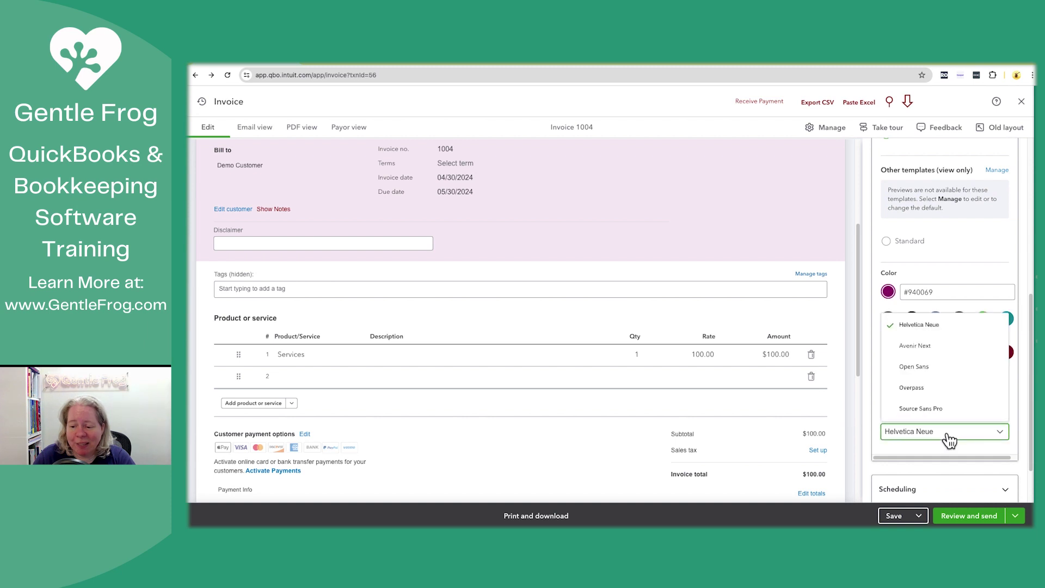
pyautogui.click(933, 410)
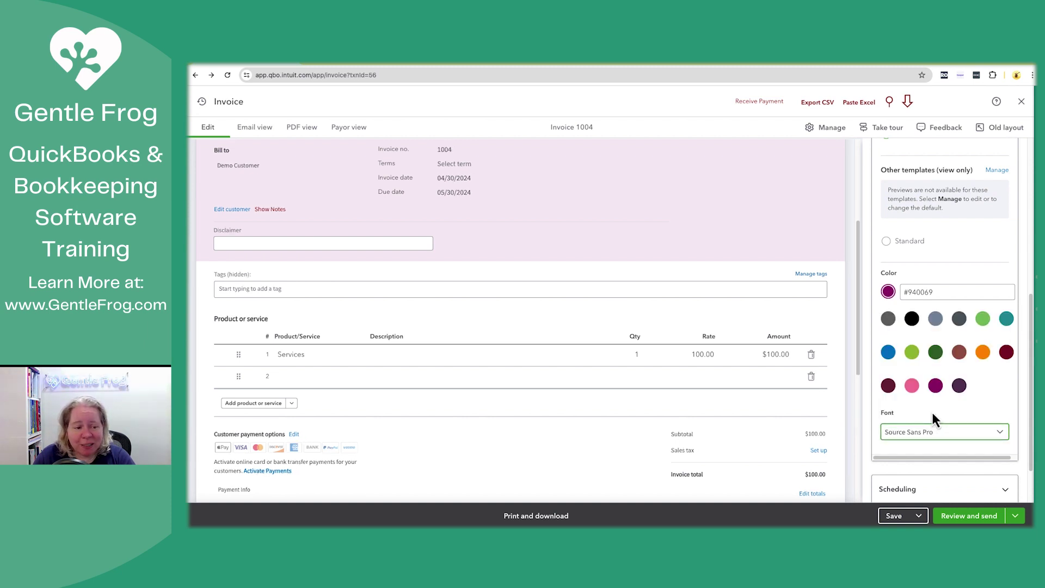
pyautogui.click(933, 433)
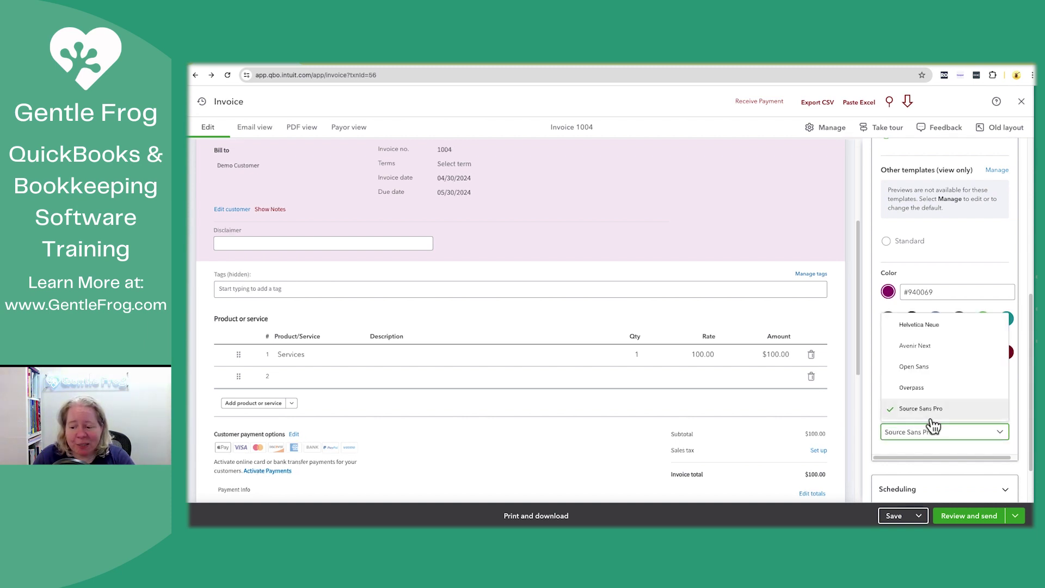
pyautogui.click(927, 388)
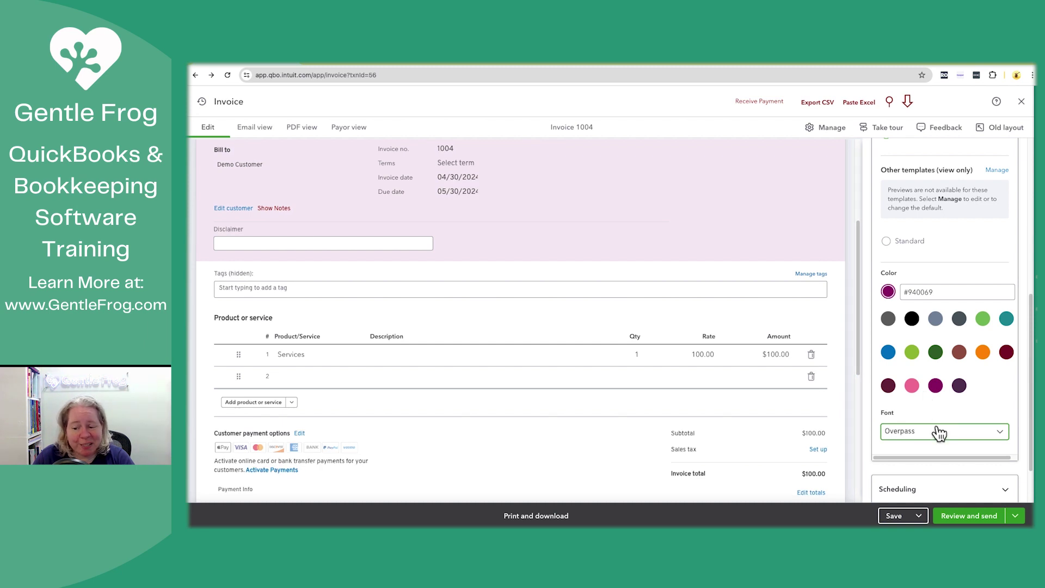
pyautogui.click(938, 432)
pyautogui.click(924, 370)
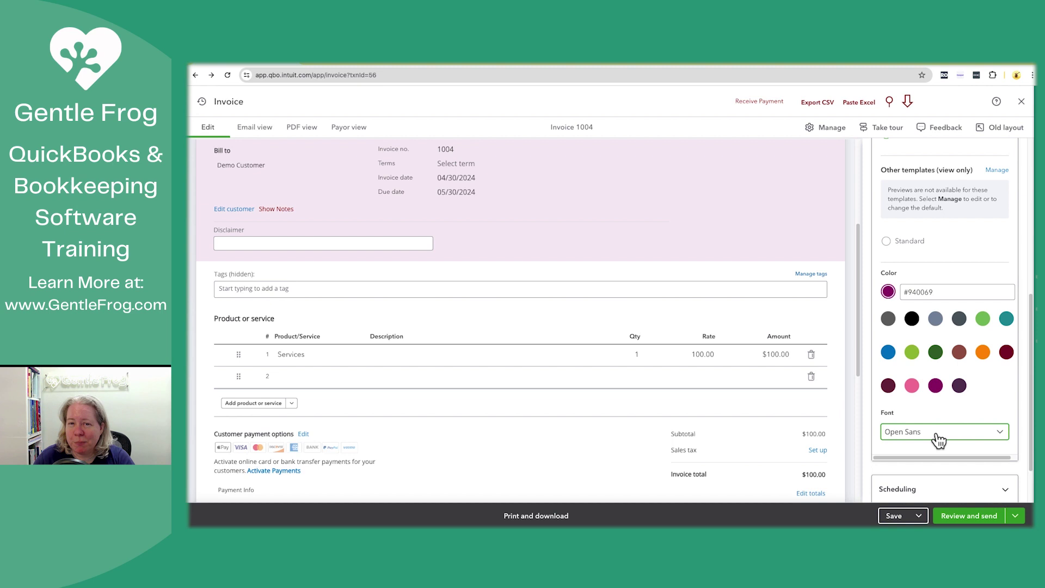
pyautogui.scroll(-2, 938, 439)
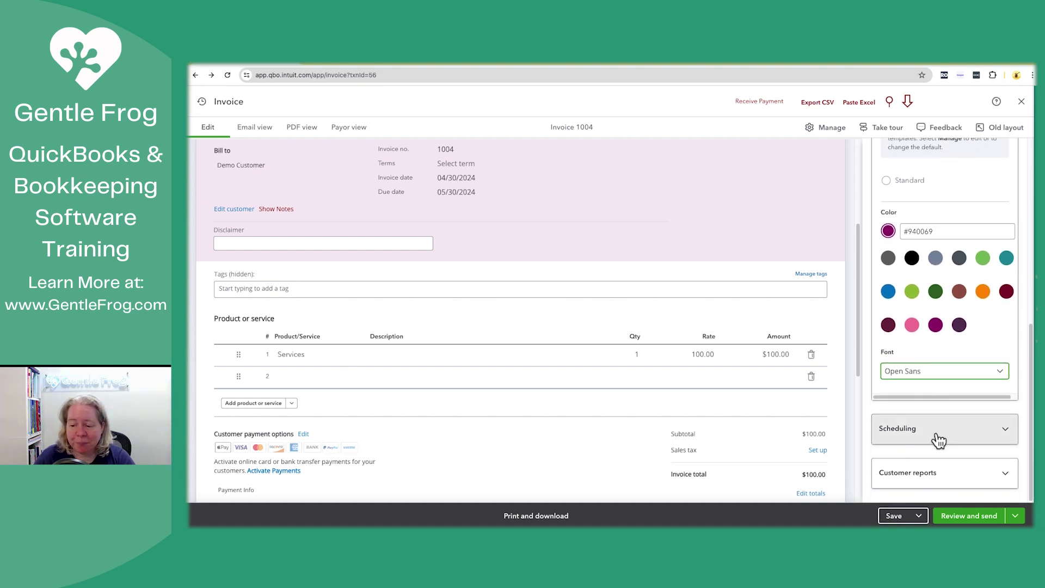
# Save Invoice 1004 with the purple #940069 colour and Open Sans font.
pyautogui.click(938, 439)
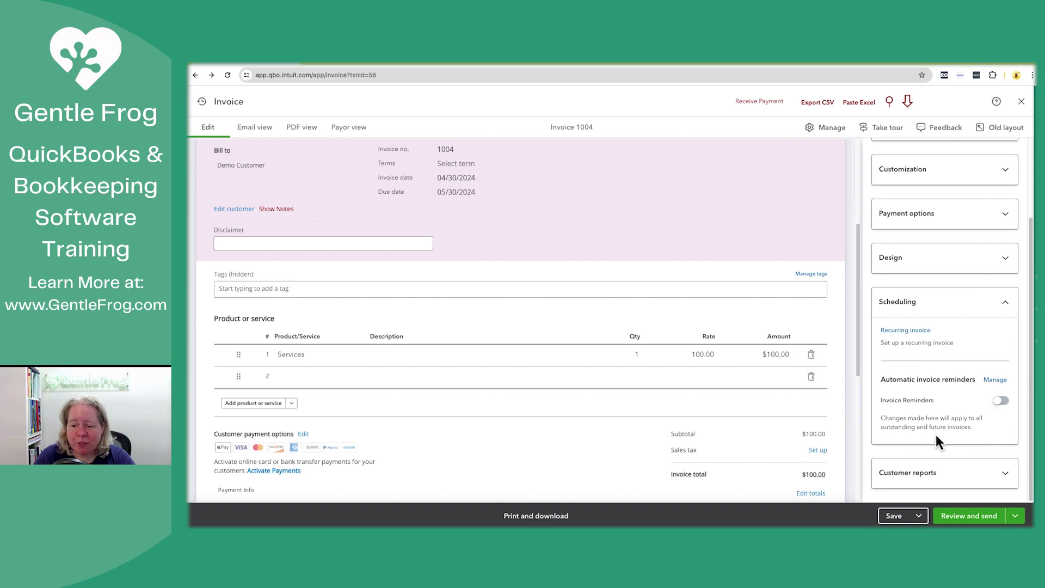
pyautogui.click(894, 516)
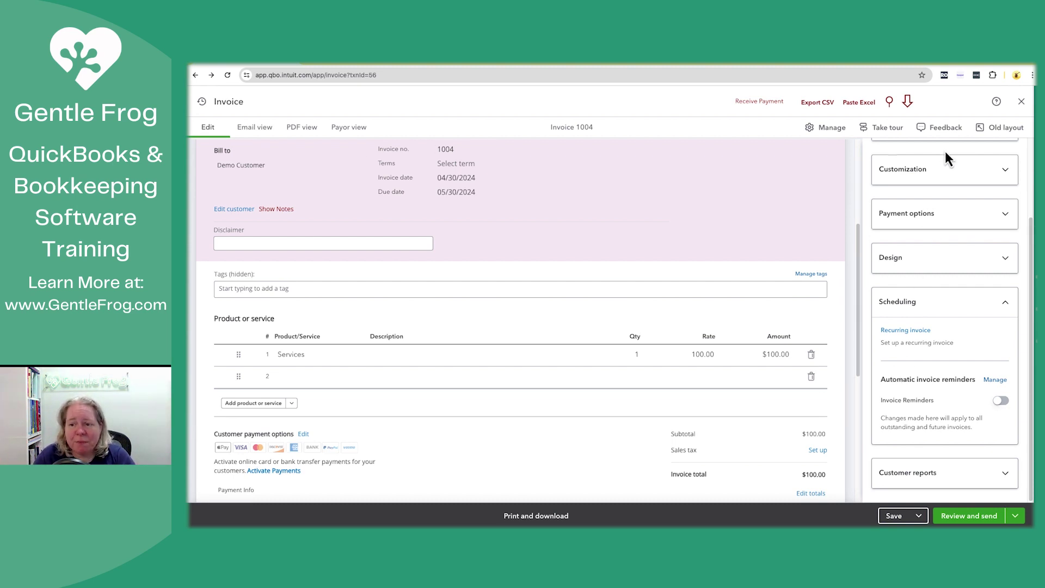
pyautogui.click(828, 133)
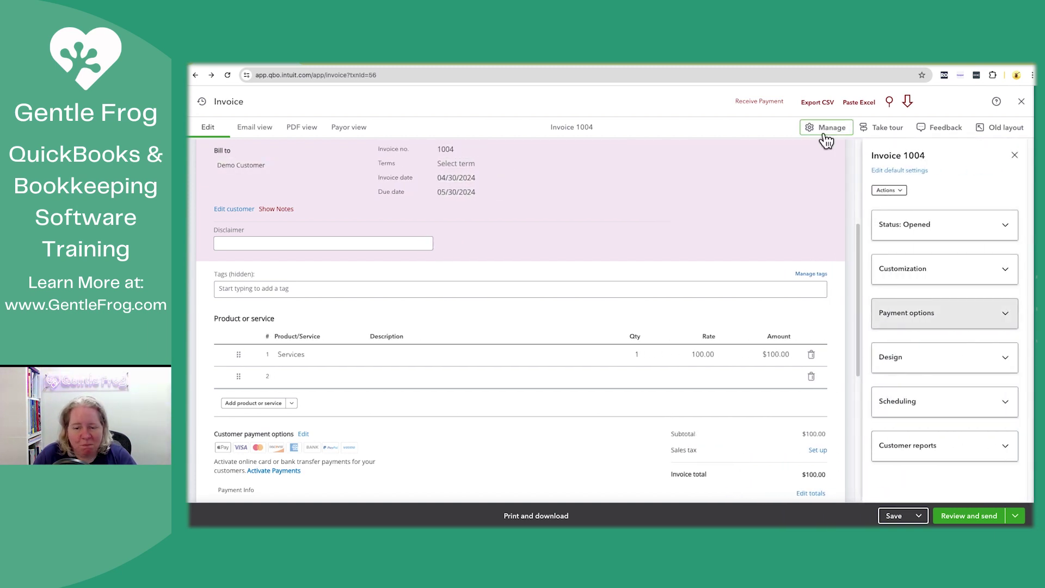
# Close the invoice and go to Custom form styles, exiting the Standard style unsaved.
pyautogui.click(1021, 103)
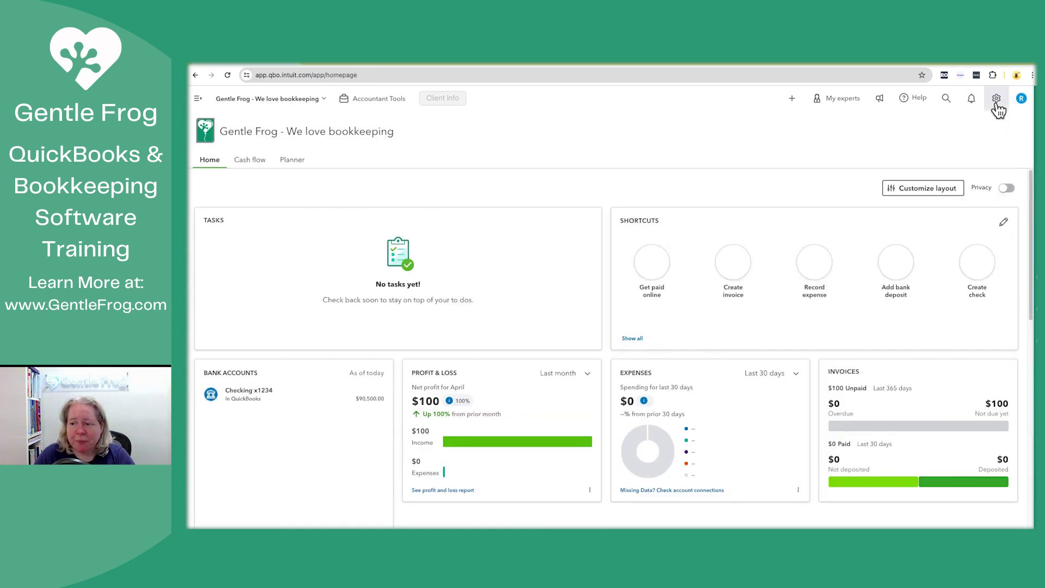
pyautogui.click(996, 103)
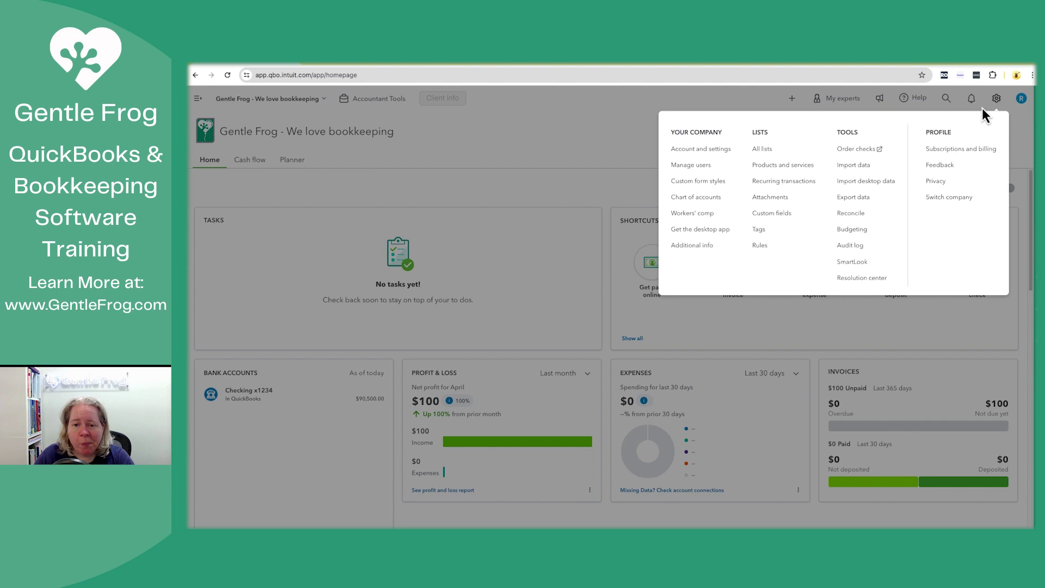
pyautogui.click(700, 182)
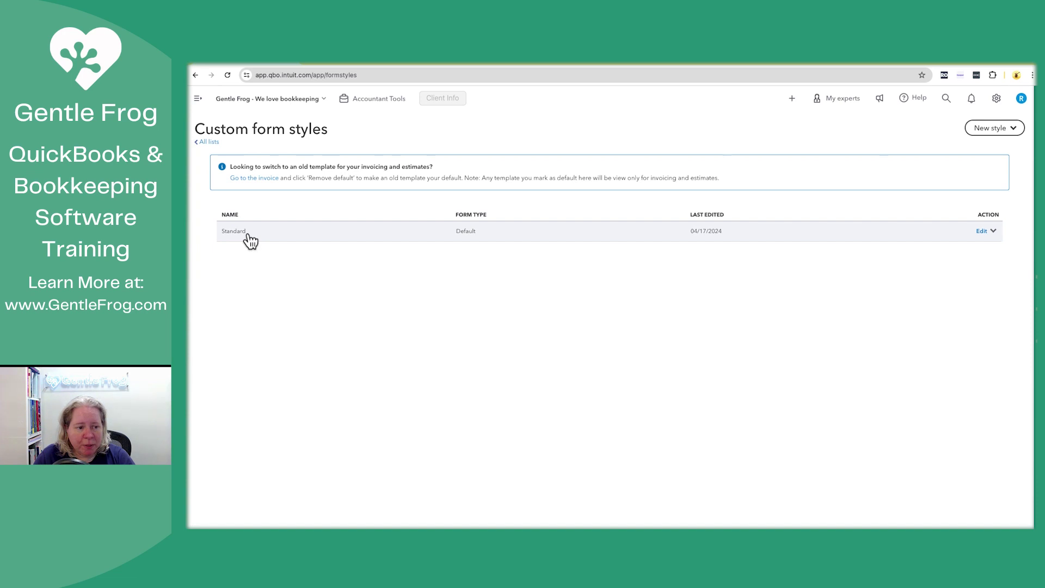
pyautogui.click(986, 232)
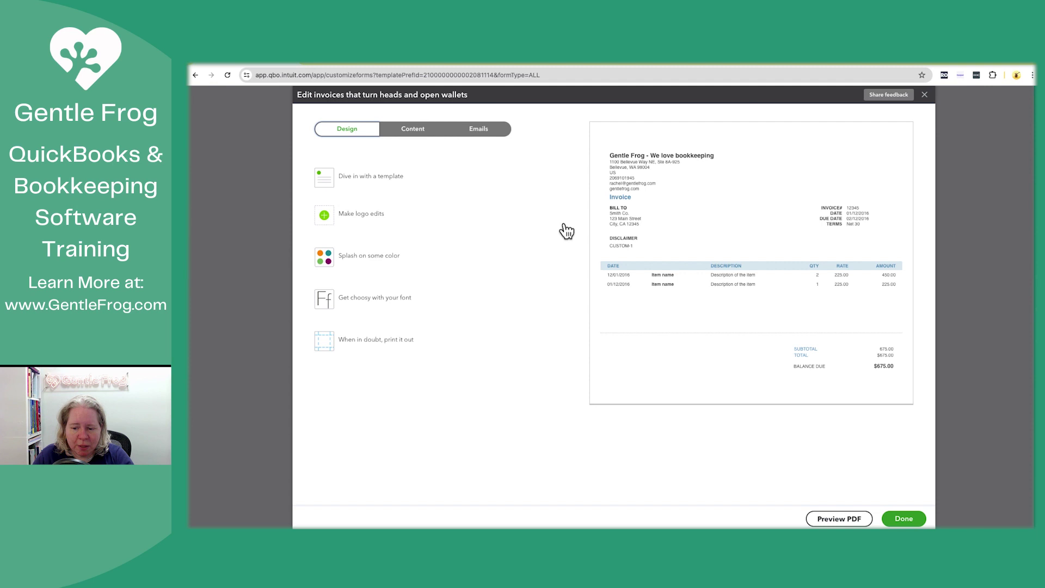
pyautogui.press('Escape')
pyautogui.click(583, 325)
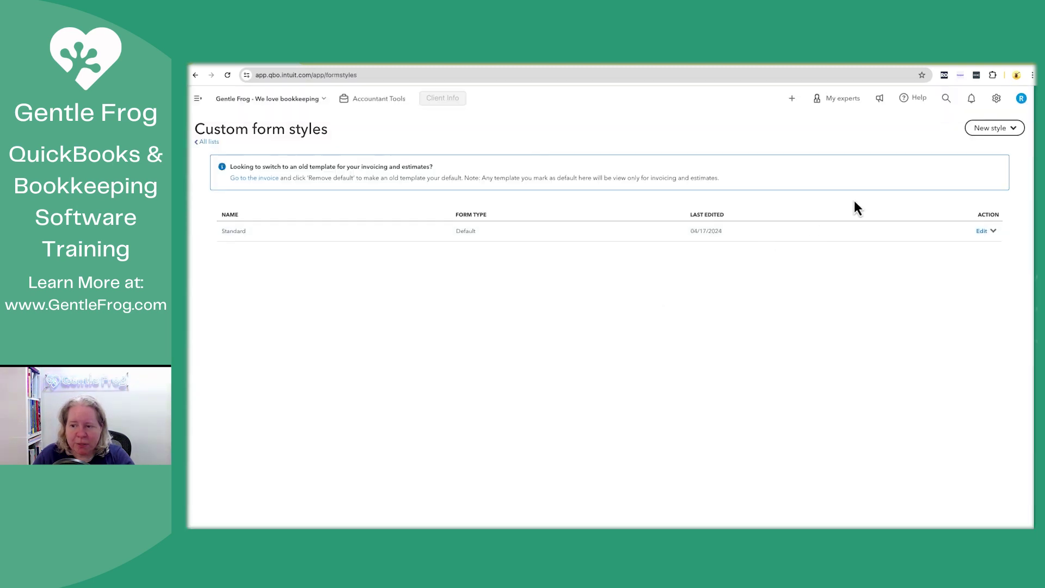
# Create a new invoice style using the Bold template, after previewing the other templates.
pyautogui.click(1005, 131)
pyautogui.click(992, 150)
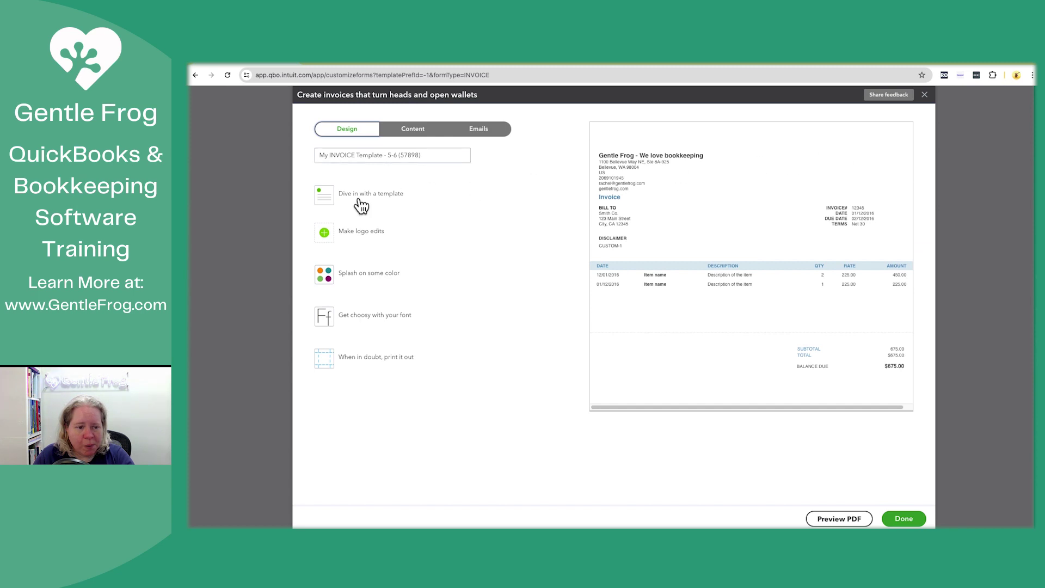
pyautogui.click(360, 200)
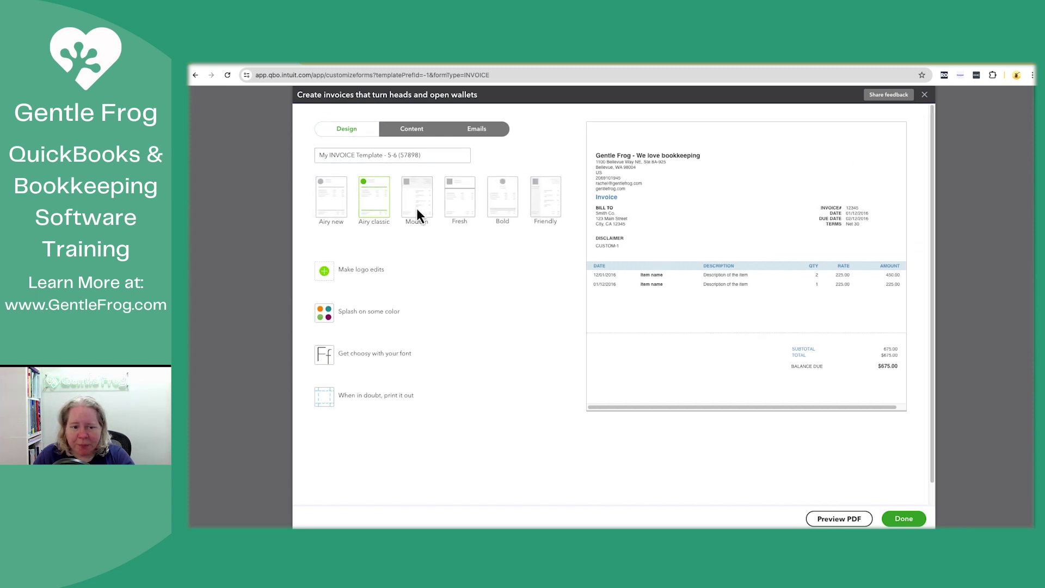
pyautogui.click(418, 214)
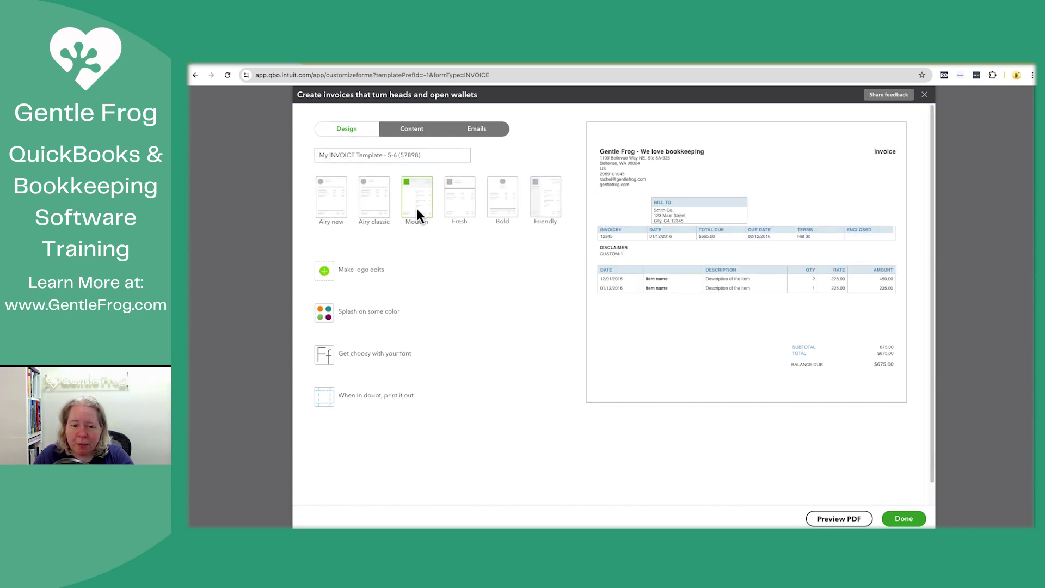
pyautogui.click(449, 201)
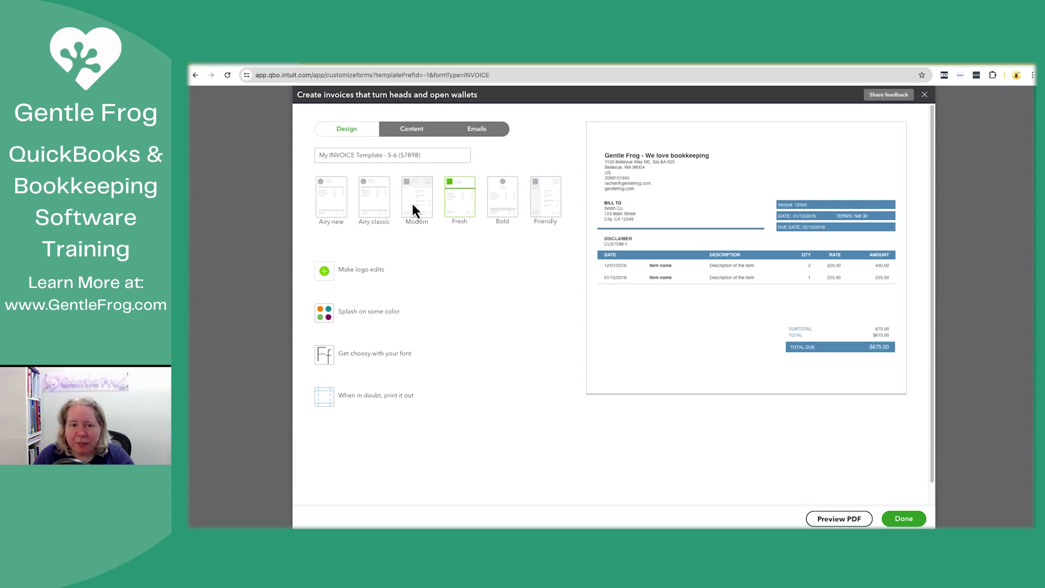
pyautogui.click(338, 203)
pyautogui.click(376, 207)
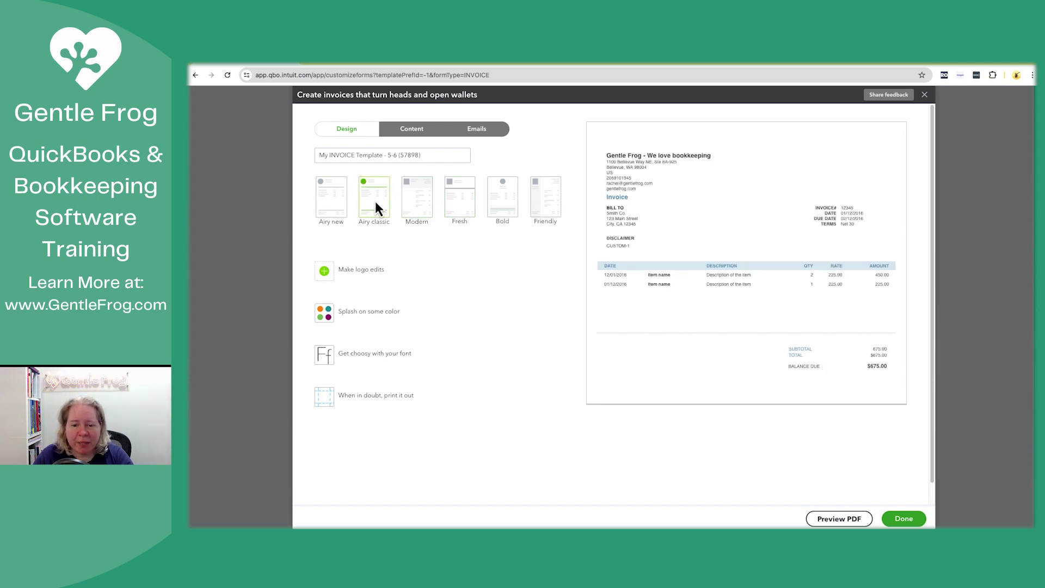
pyautogui.click(421, 210)
pyautogui.click(469, 200)
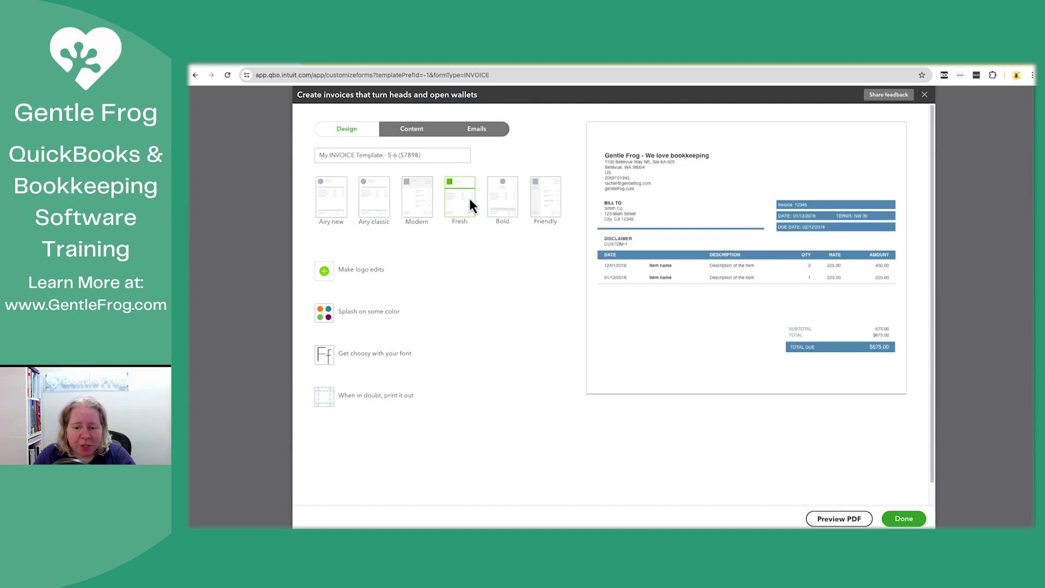
pyautogui.click(498, 199)
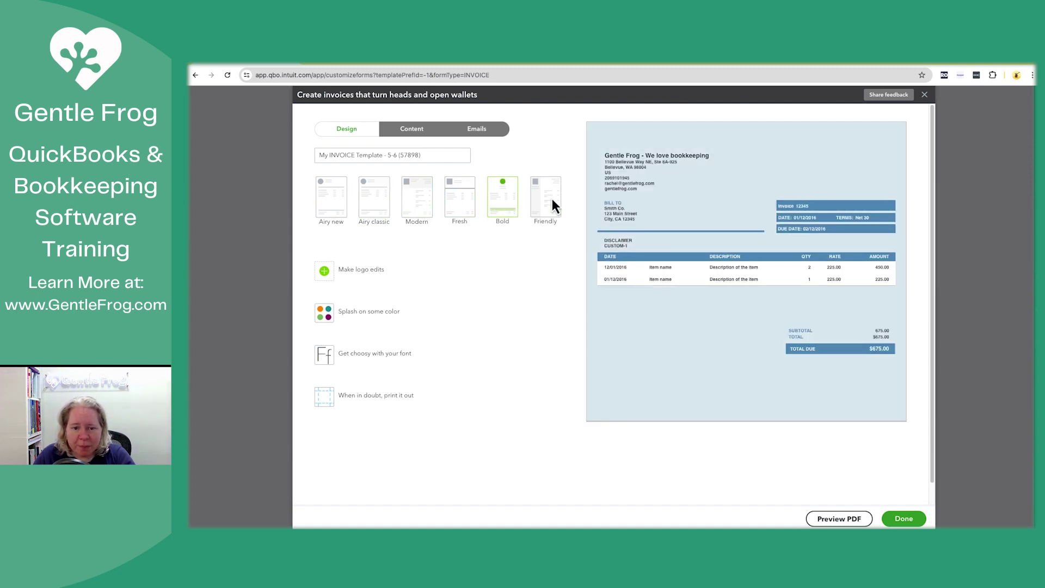
pyautogui.click(552, 198)
pyautogui.click(508, 199)
# Make the style orange #ff8c00 and rename it 'Invoice as of May 6, 2024'.
pyautogui.click(381, 318)
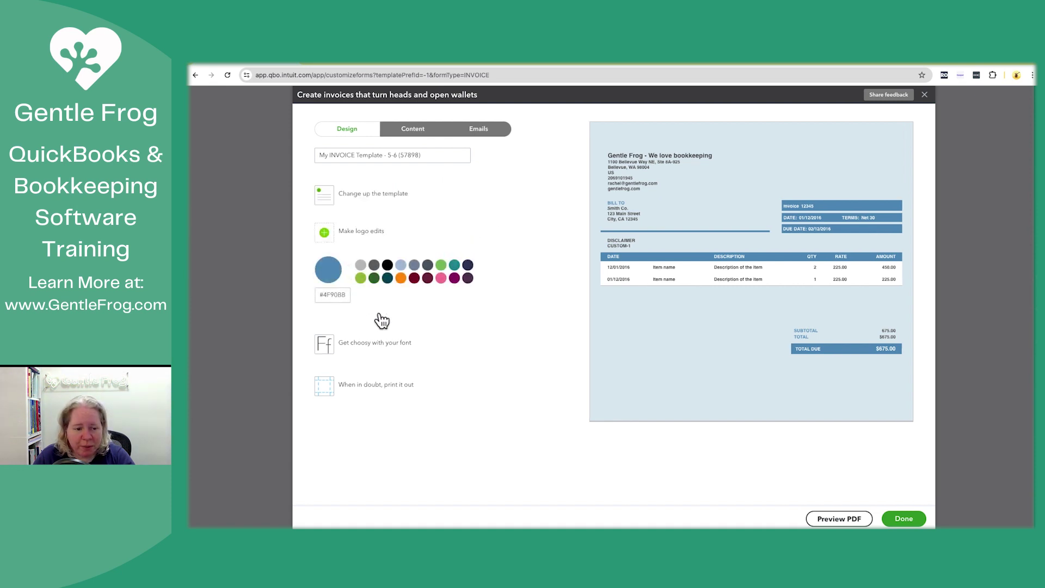
pyautogui.click(402, 279)
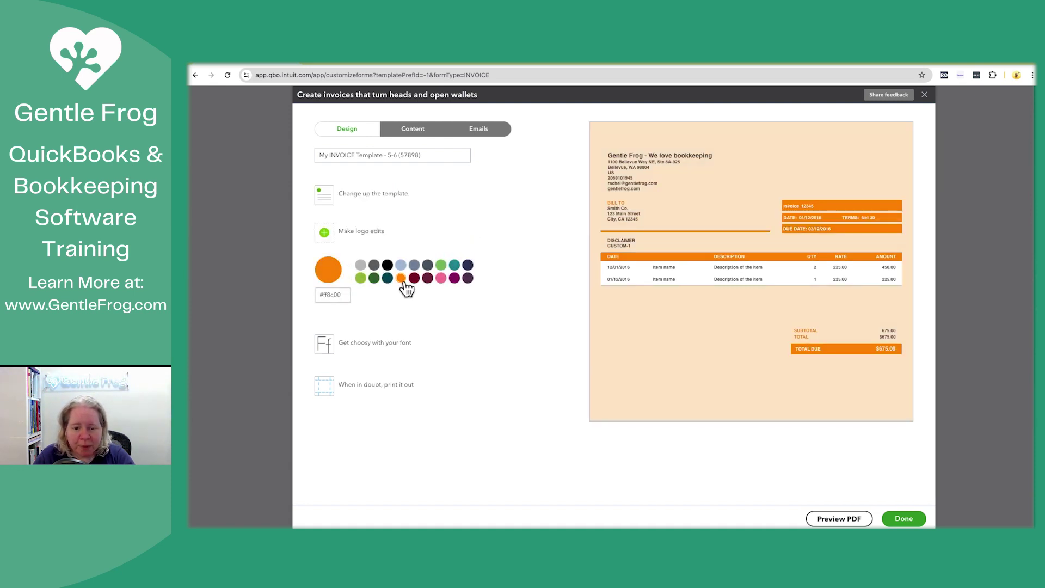
pyautogui.click(417, 129)
pyautogui.click(349, 131)
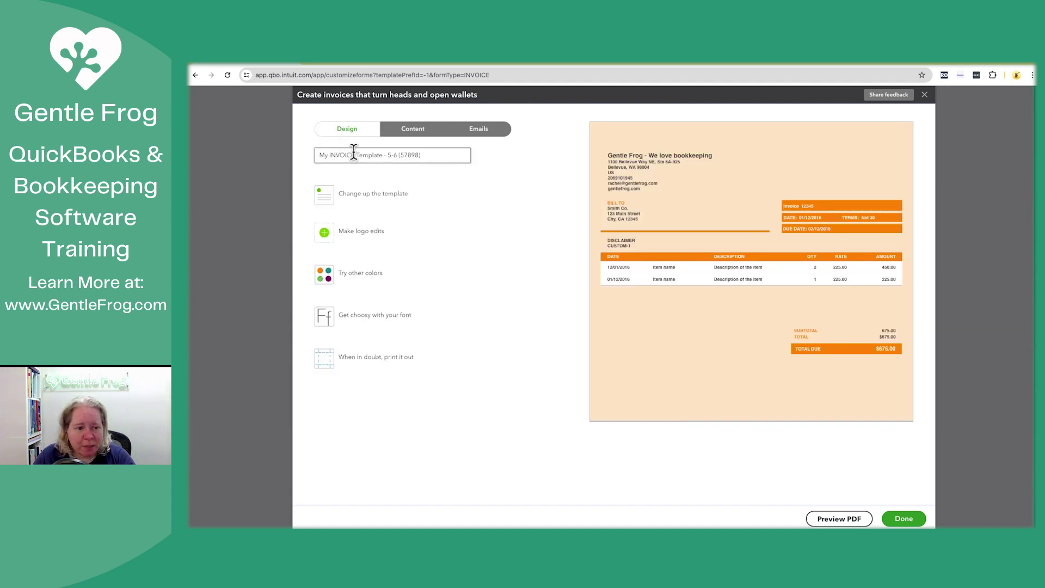
pyautogui.tripleClick(356, 154)
pyautogui.press('BackSpace')
pyautogui.write('Invo')
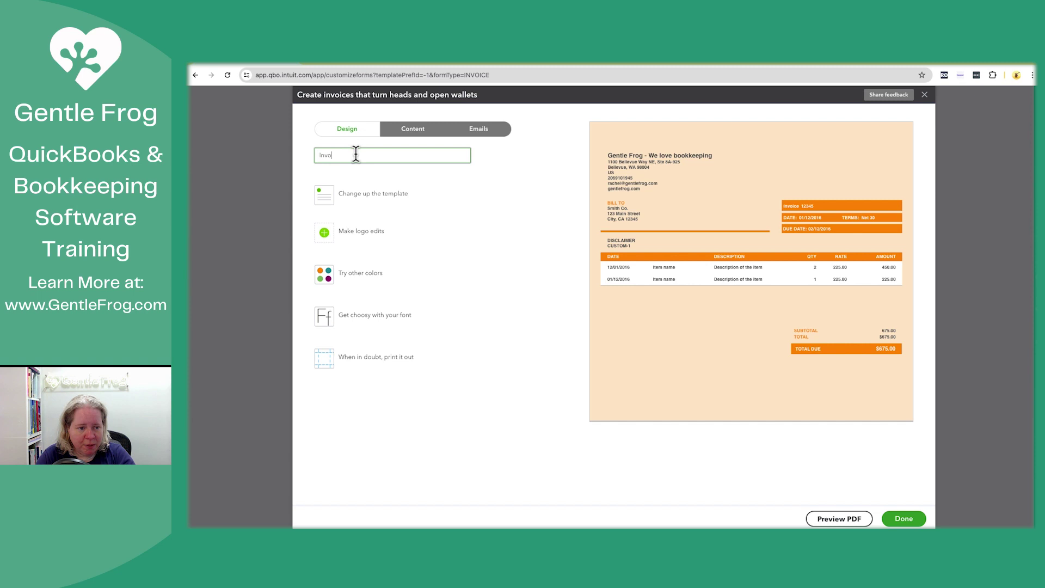
pyautogui.write('ice as ol')
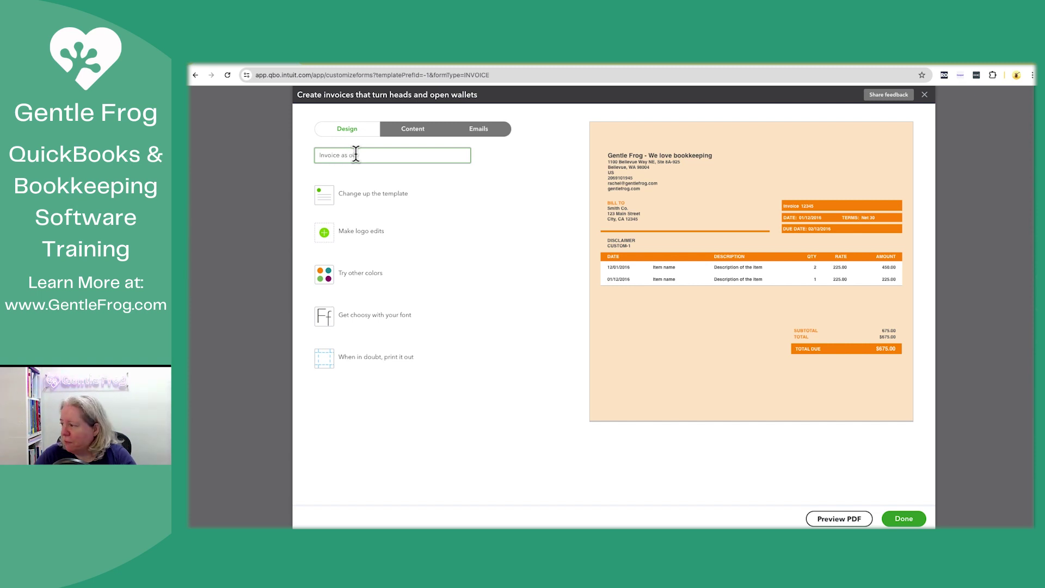
pyautogui.write('05+')
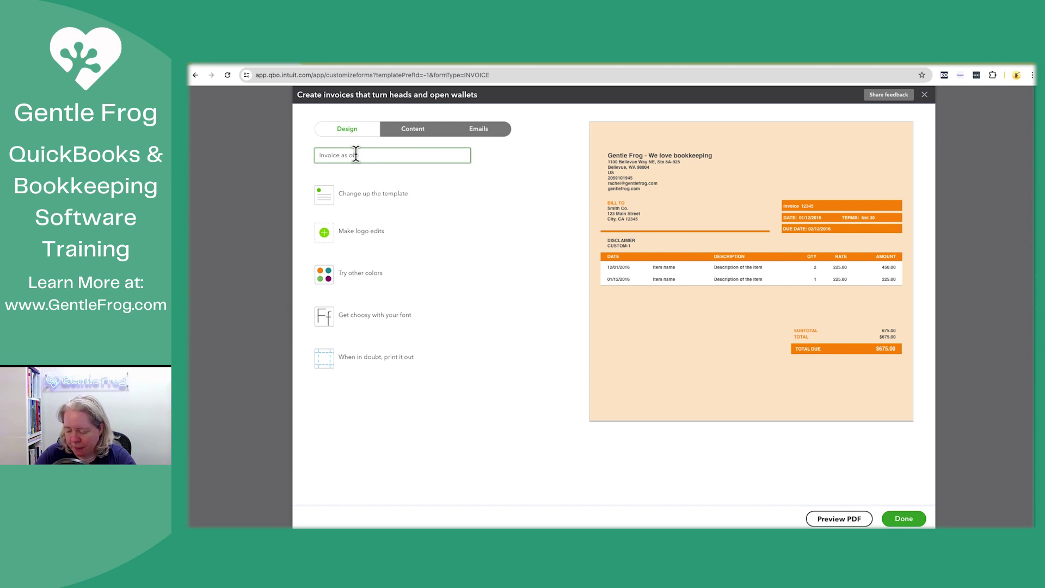
pyautogui.write(' NoMay ')
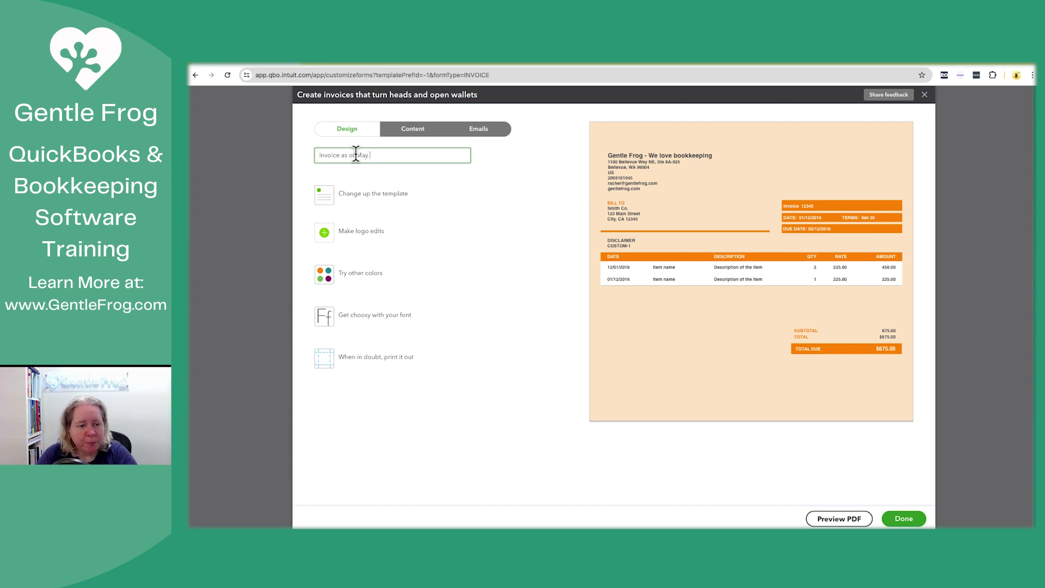
pyautogui.write('6, 2024')
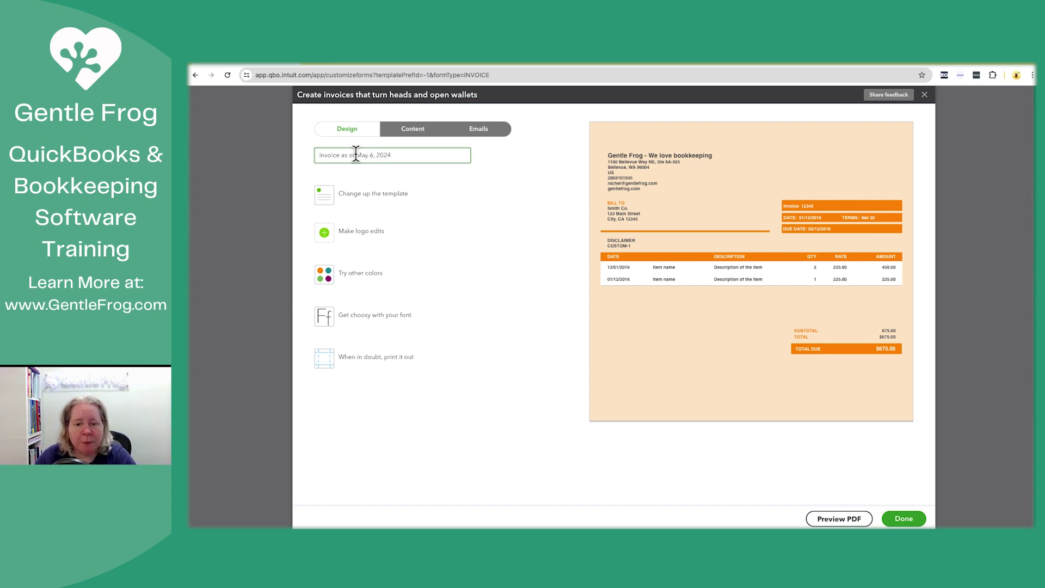
# Save the custom orange invoice style and start a new invoice.
pyautogui.click(903, 518)
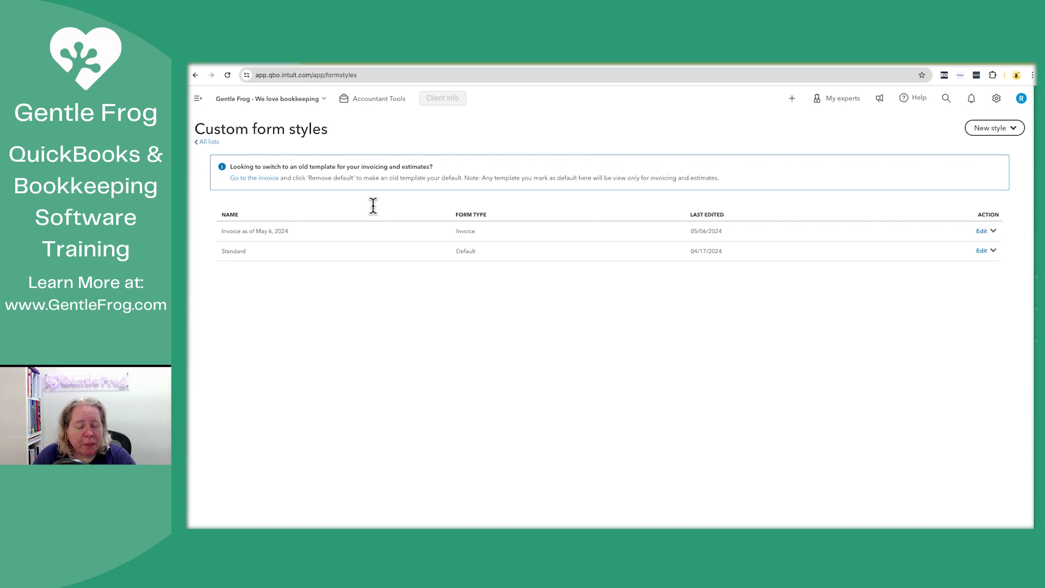
pyautogui.click(198, 102)
pyautogui.click(223, 122)
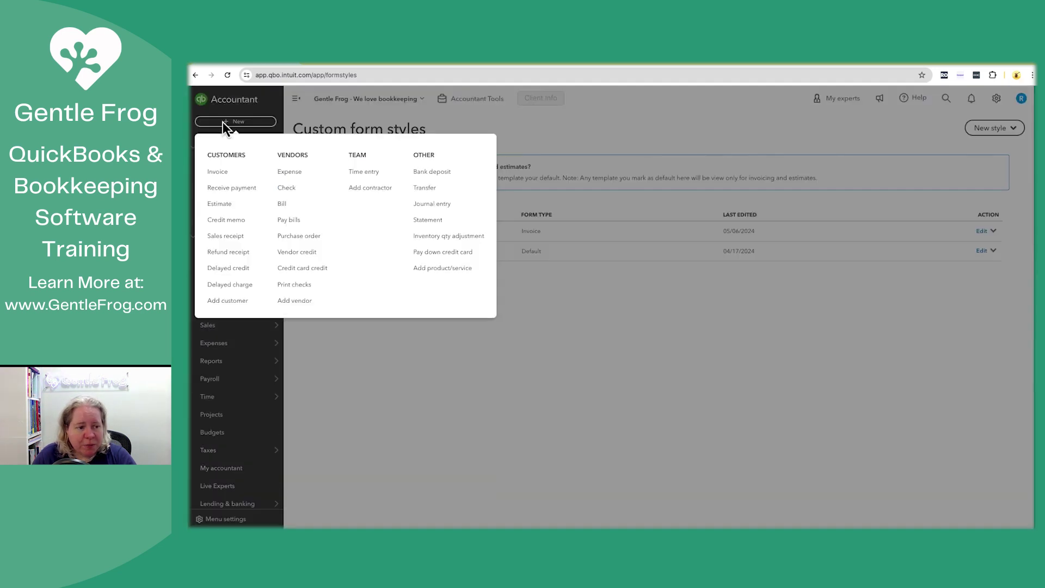
pyautogui.click(221, 173)
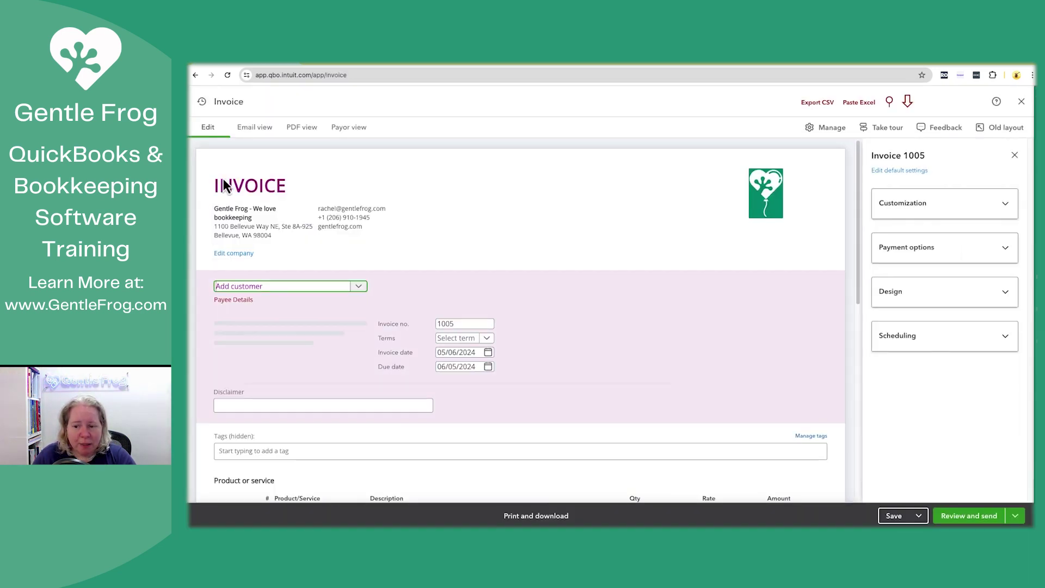
# Apply the 'Invoice as of May 6, 2024' design template to new invoice 1005.
pyautogui.click(924, 212)
pyautogui.click(934, 211)
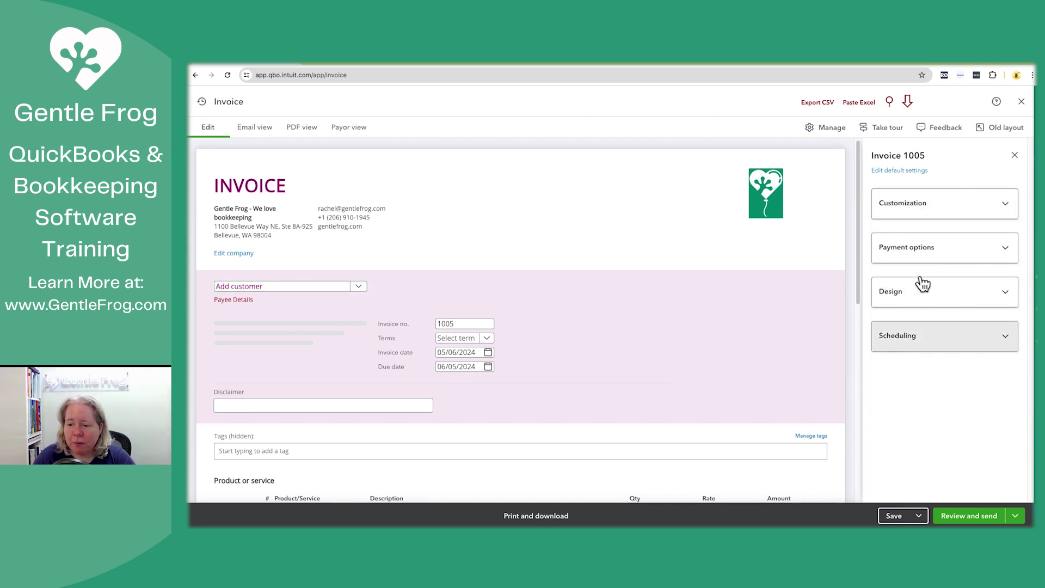
pyautogui.click(919, 300)
pyautogui.scroll(-2, 932, 392)
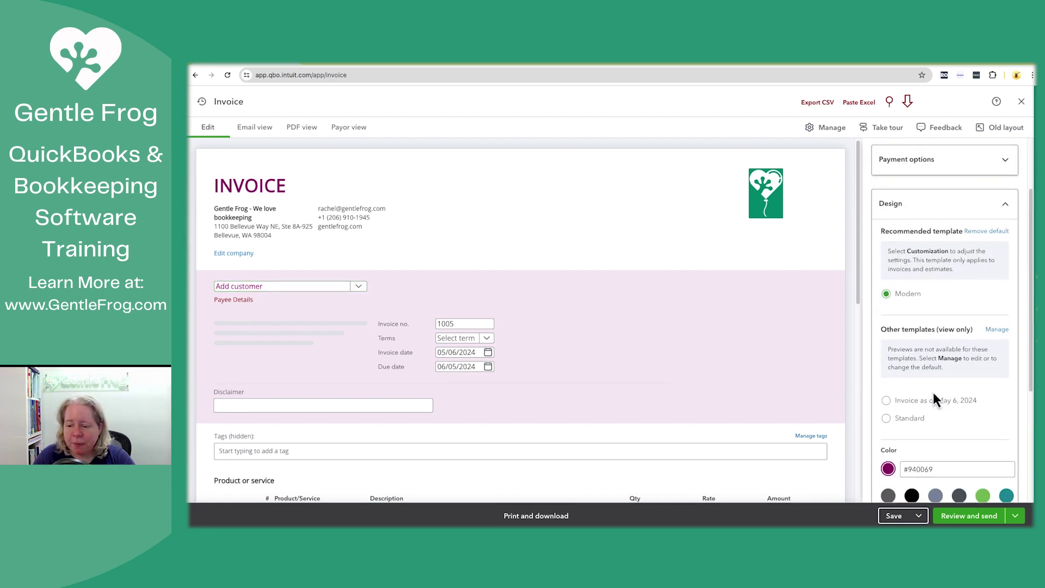
pyautogui.click(887, 401)
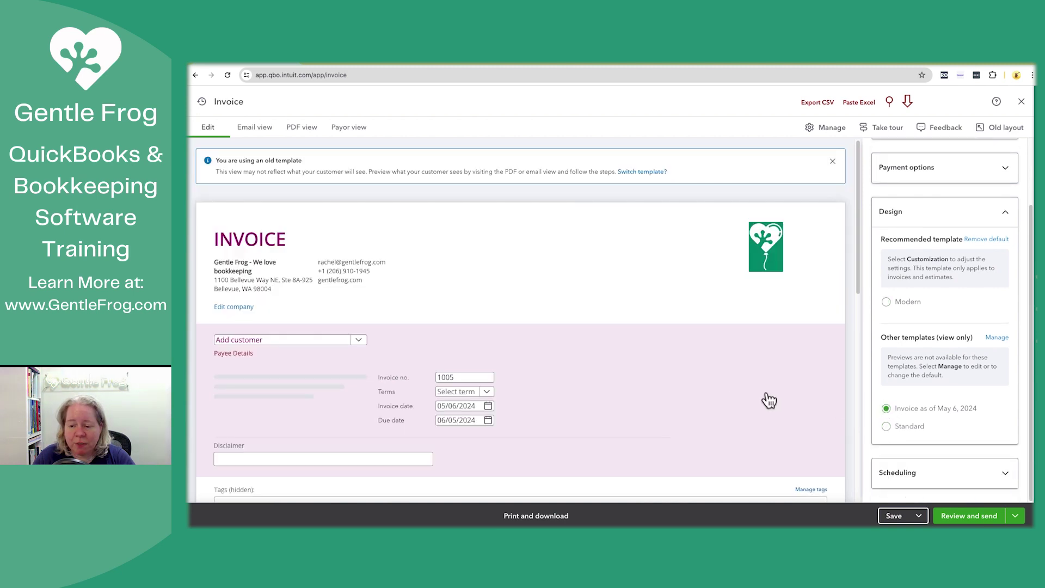
pyautogui.scroll(-5, 682, 387)
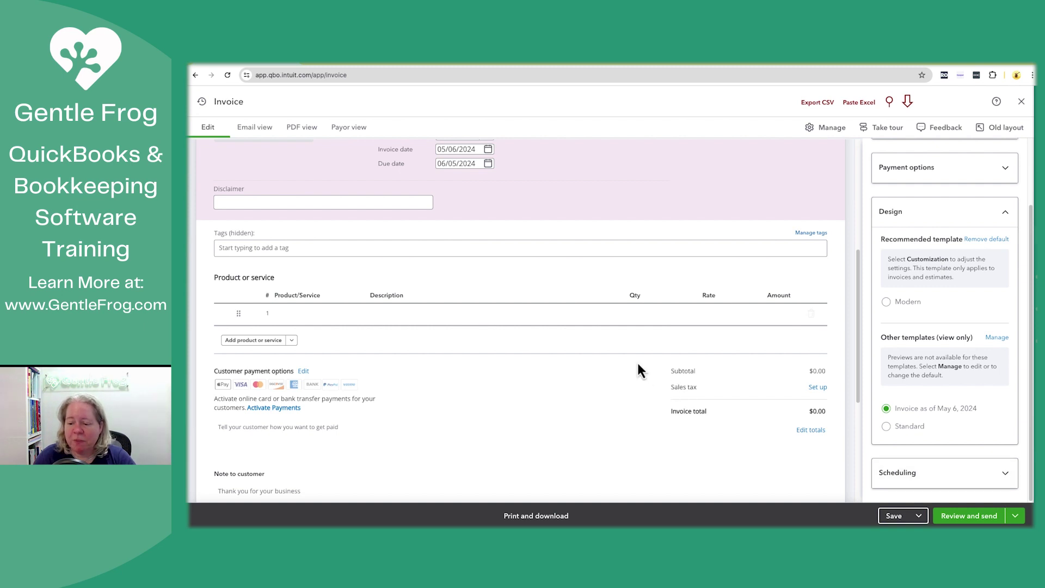
pyautogui.scroll(3, 352, 197)
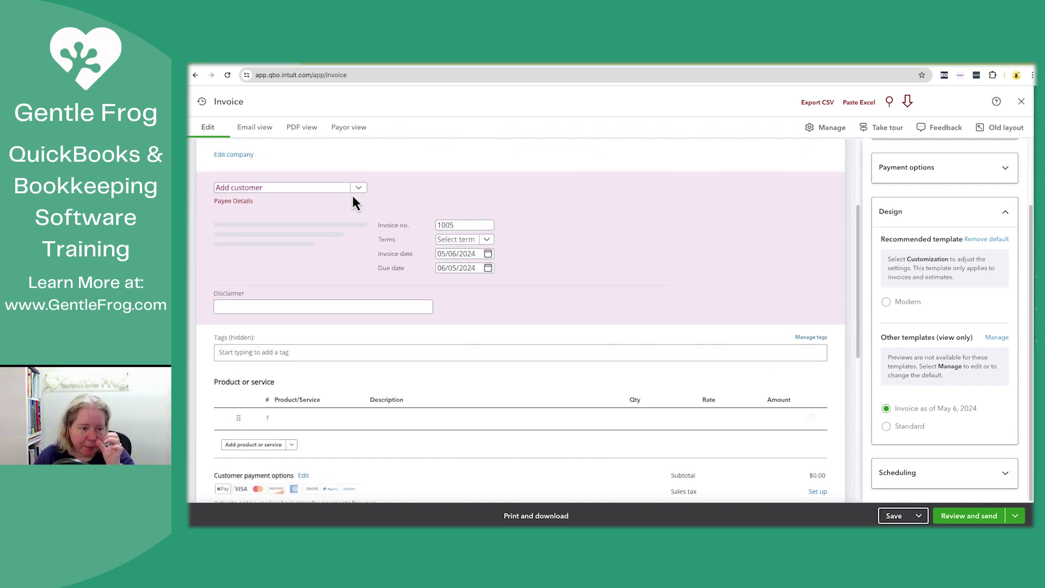
# Bill Demo Customer with one Hours line at a rate of 20.
pyautogui.click(357, 211)
pyautogui.click(263, 246)
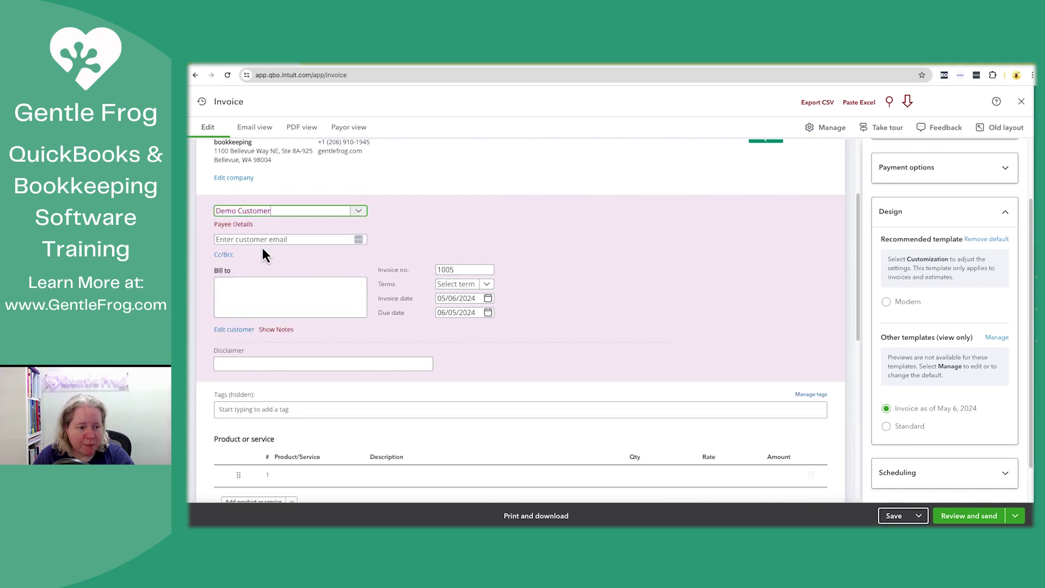
pyautogui.scroll(-5, 262, 254)
pyautogui.scroll(1, 277, 289)
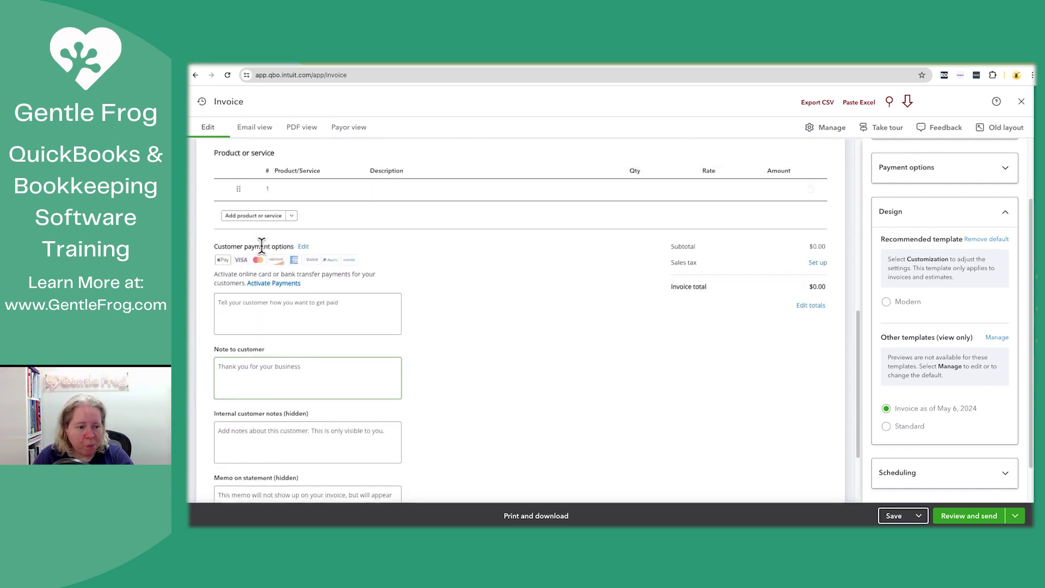
pyautogui.scroll(2, 284, 298)
pyautogui.click(314, 361)
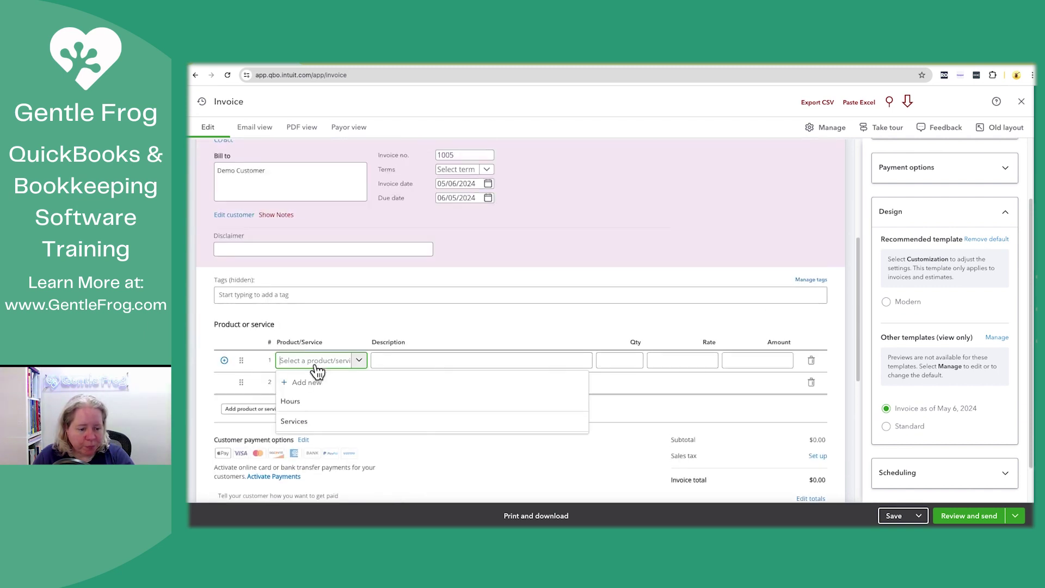
pyautogui.click(309, 407)
pyautogui.click(684, 361)
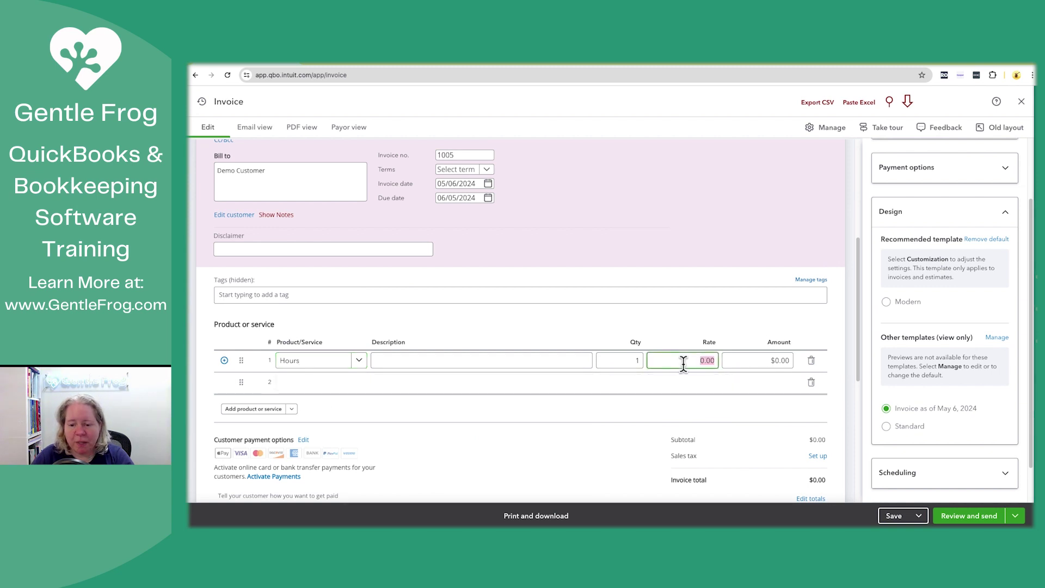
pyautogui.write('20')
pyautogui.press('Tab')
# Save invoice 1005 and continue to Review and send.
pyautogui.click(895, 514)
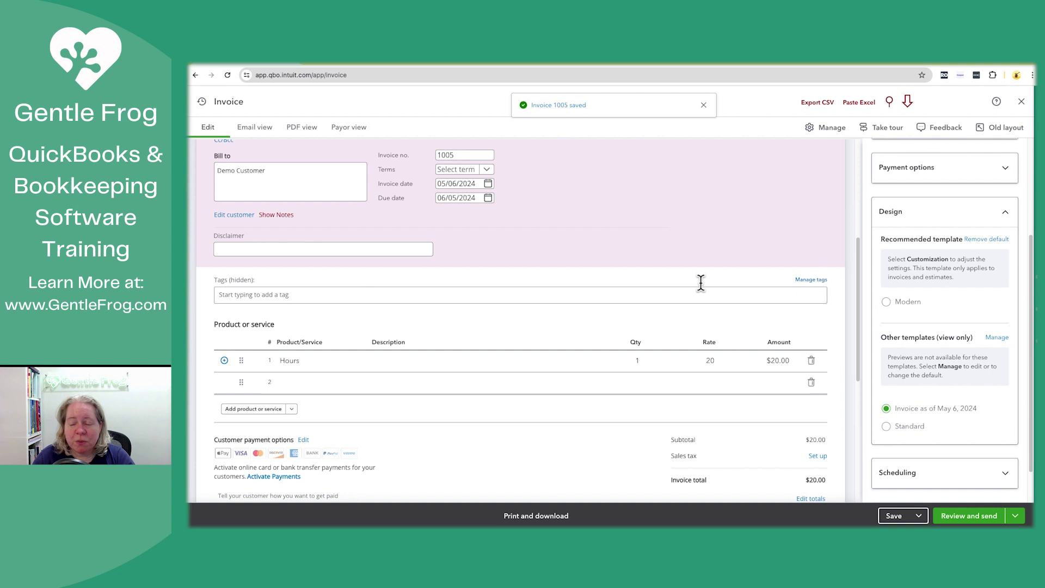
pyautogui.scroll(5, 700, 283)
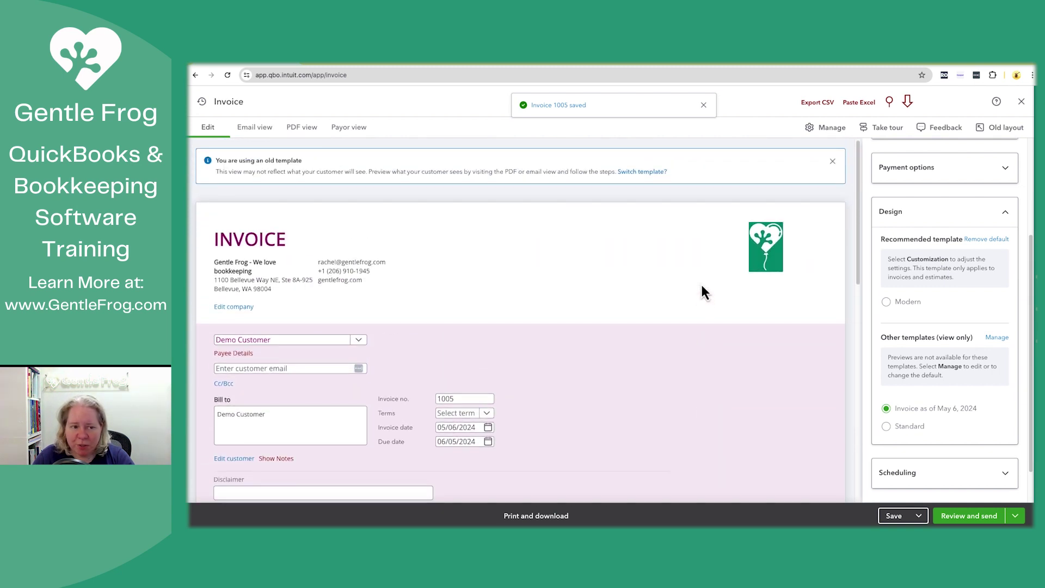
pyautogui.scroll(-10, 701, 287)
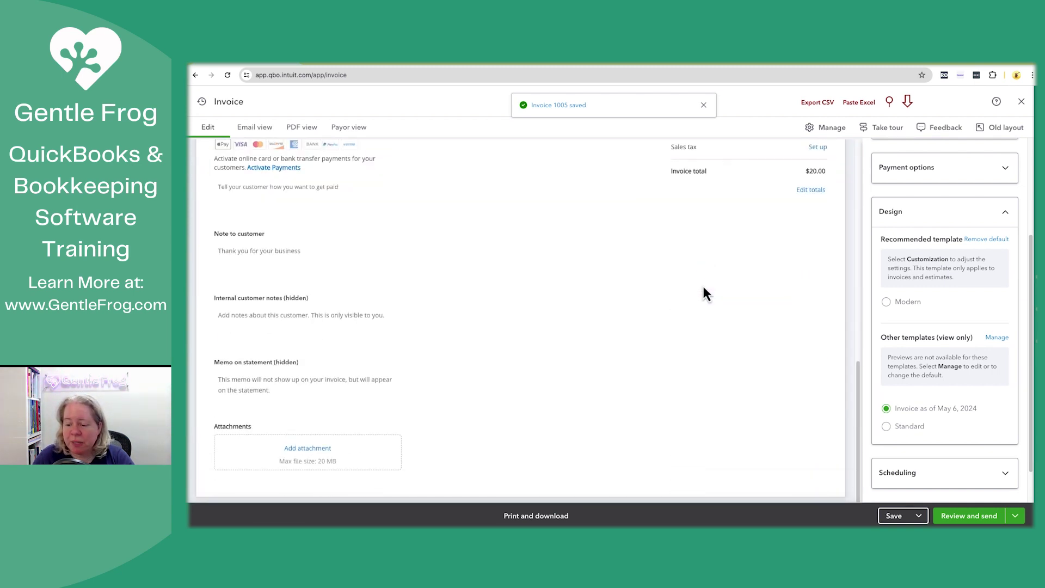
pyautogui.click(970, 518)
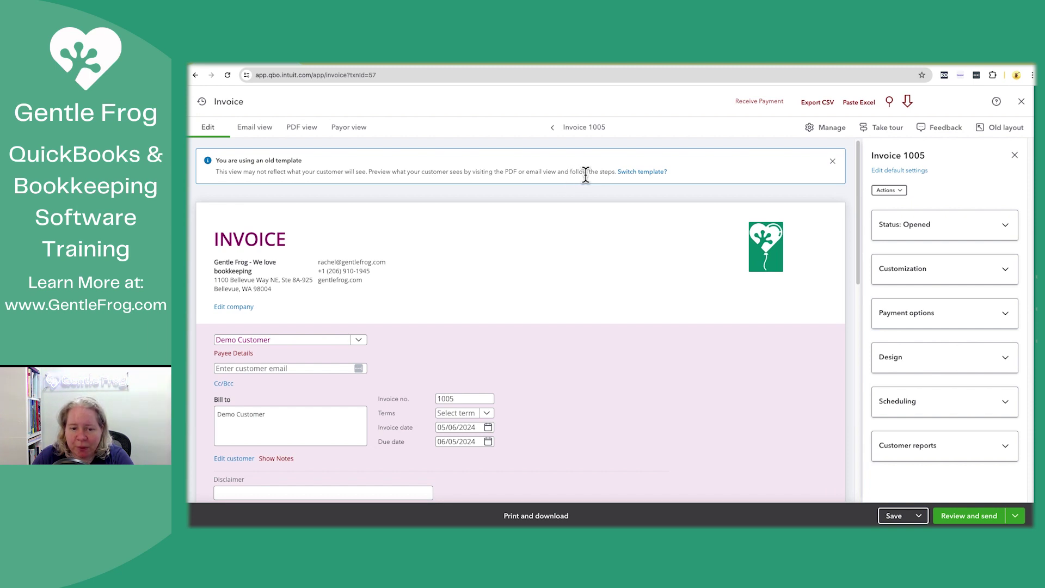
# Copy the share link for invoice 1005.
pyautogui.click(920, 517)
pyautogui.click(1016, 517)
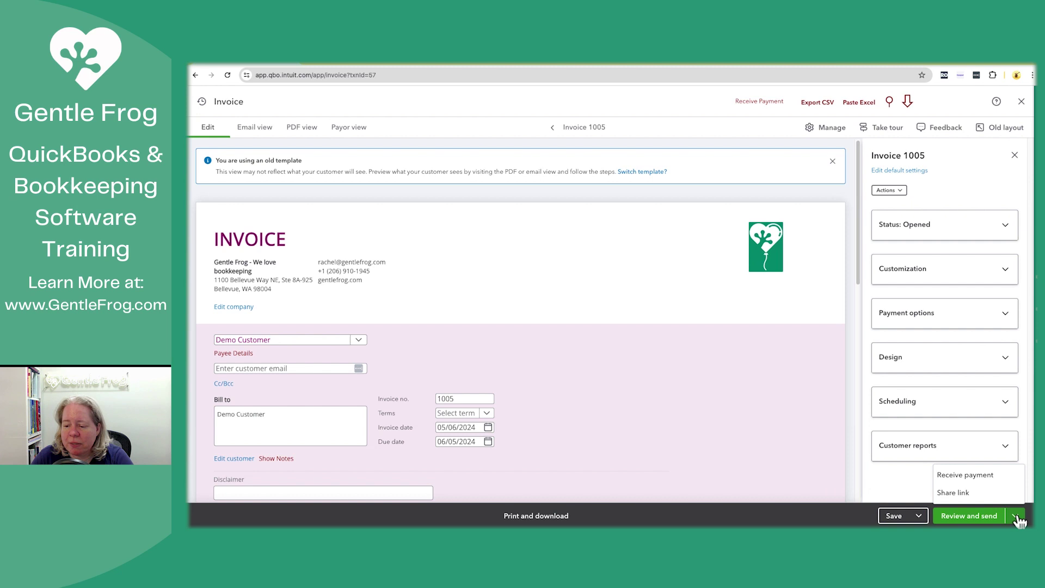
pyautogui.click(966, 494)
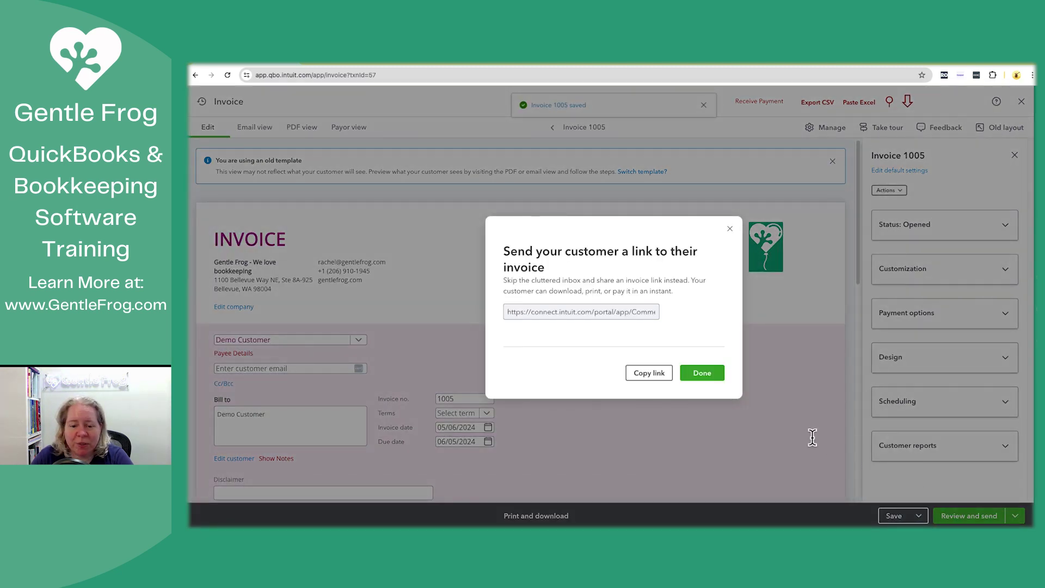
pyautogui.click(649, 374)
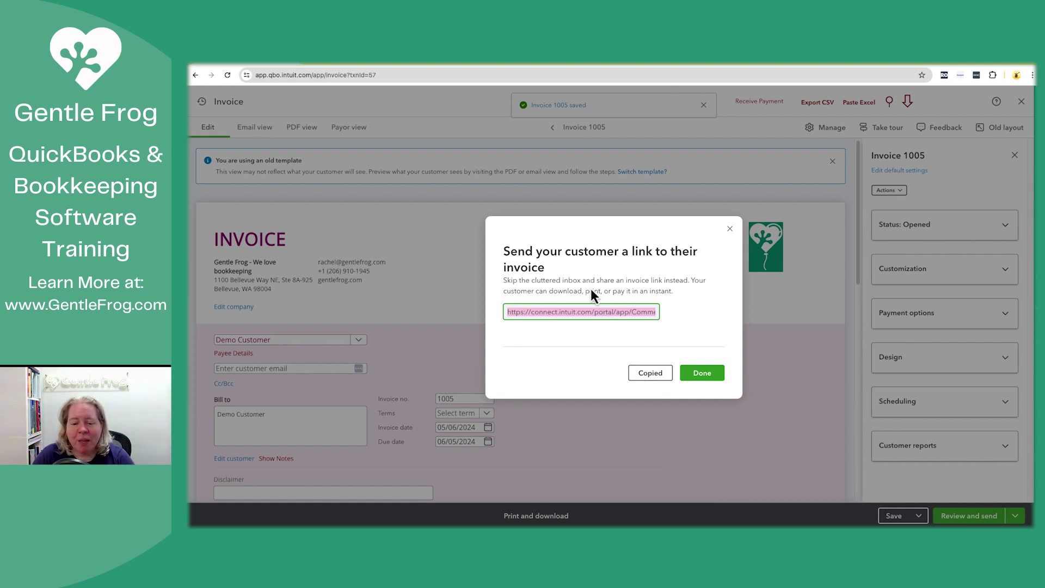
# Open the copied link in a new Chrome tab and view the orange invoice PDF totaling $20.00.
pyautogui.hotkey('ctrl', 't')
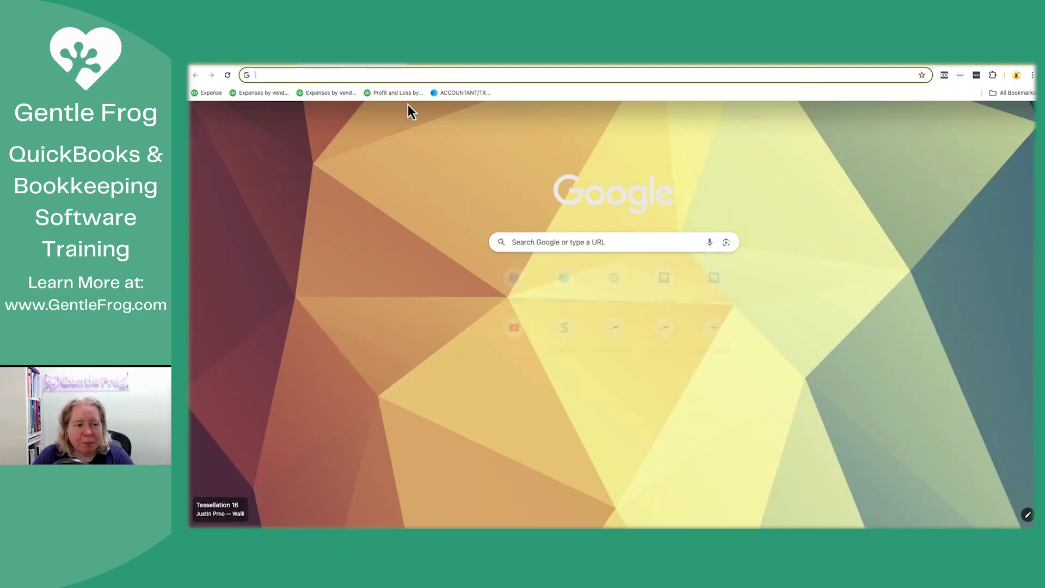
pyautogui.hotkey('ctrl', 'v')
pyautogui.press('Return')
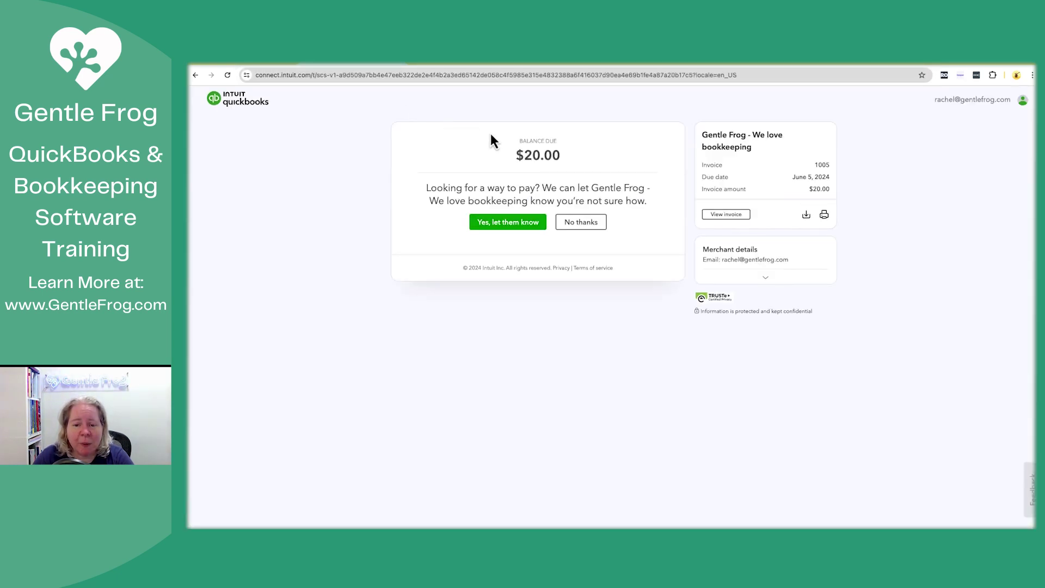
pyautogui.click(731, 216)
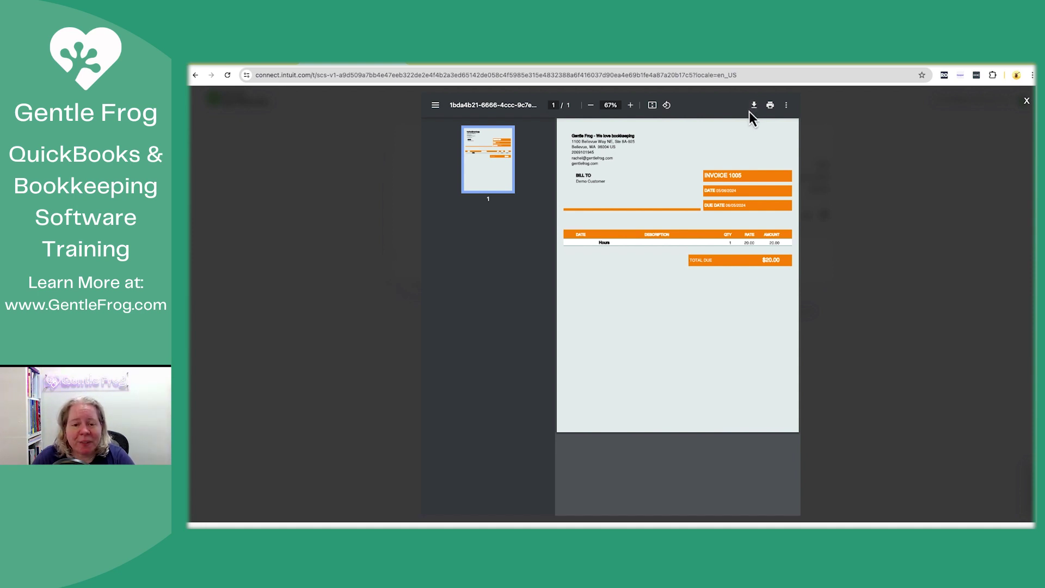
# Dismiss the share-link dialog with Done and expand Invoice 1005's Design template list.
pyautogui.click(279, 67)
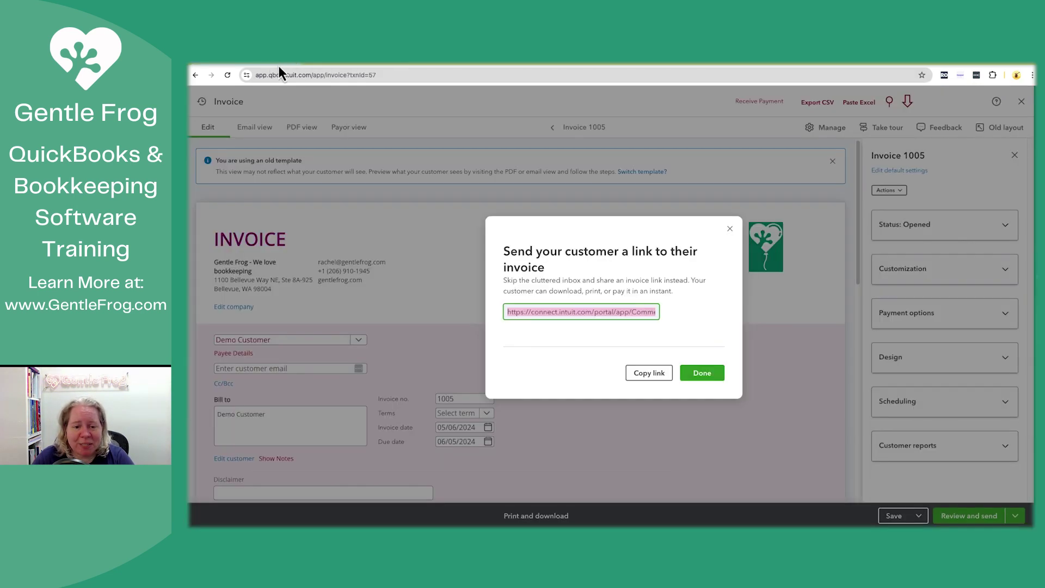
pyautogui.click(701, 373)
pyautogui.scroll(-5, 577, 376)
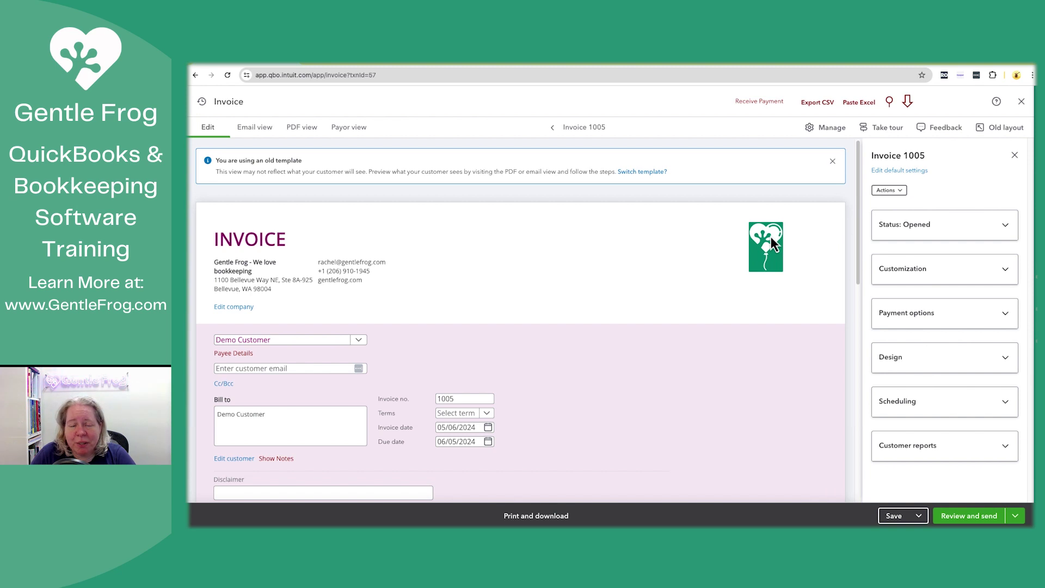
pyautogui.moveTo(771, 236)
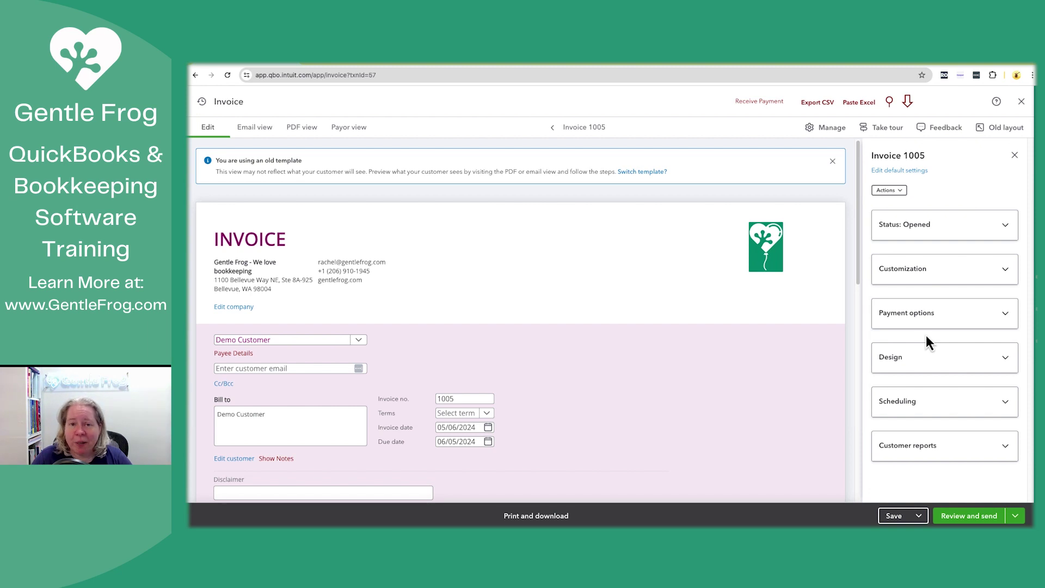
pyautogui.click(942, 357)
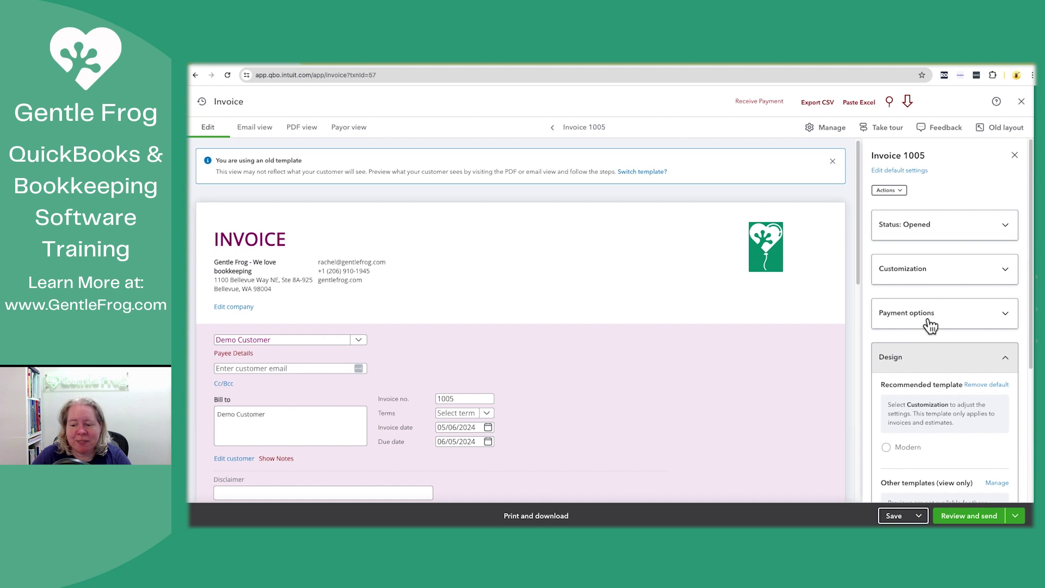
pyautogui.scroll(-1, 929, 365)
pyautogui.scroll(-2, 929, 366)
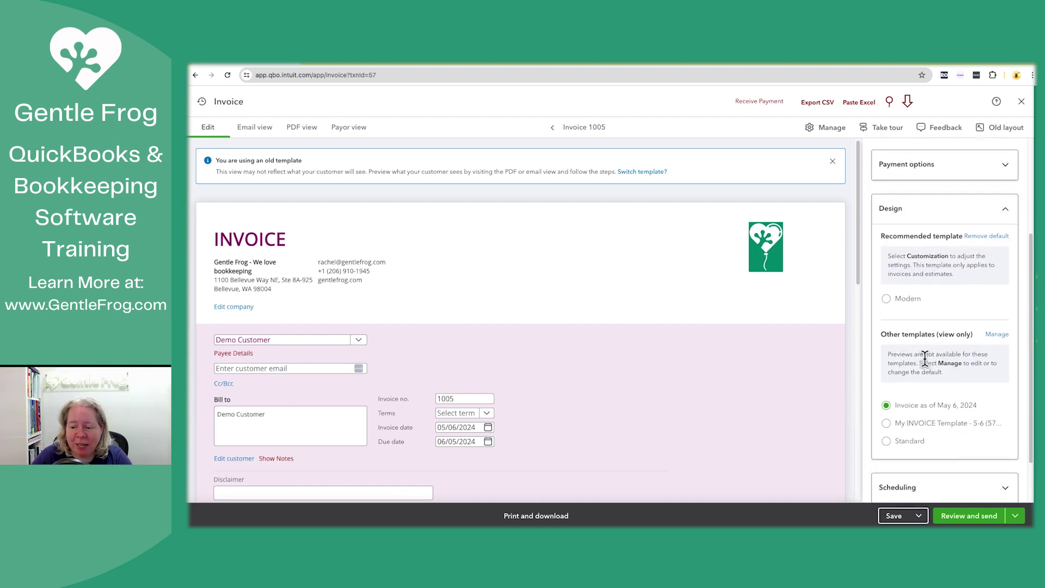